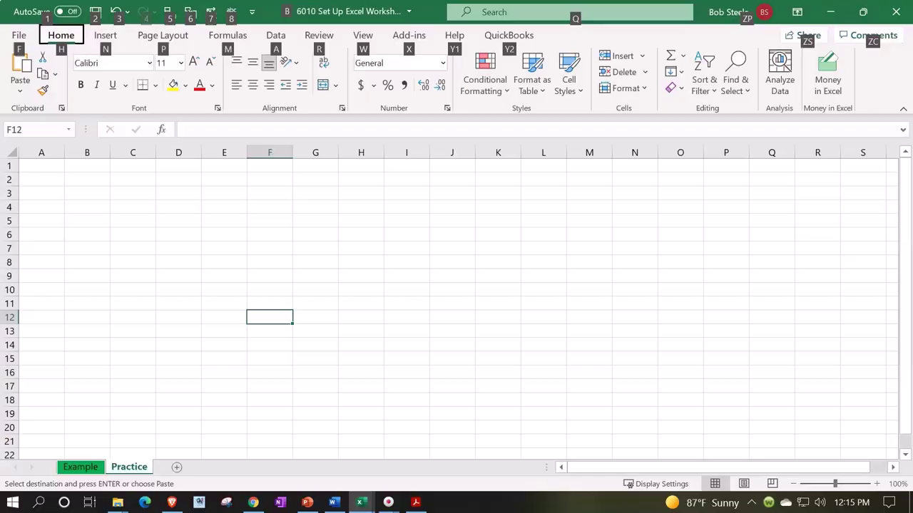
Select a cell on the empty Practice sheet
{"action": "left_click", "coordinate": [275, 355]}
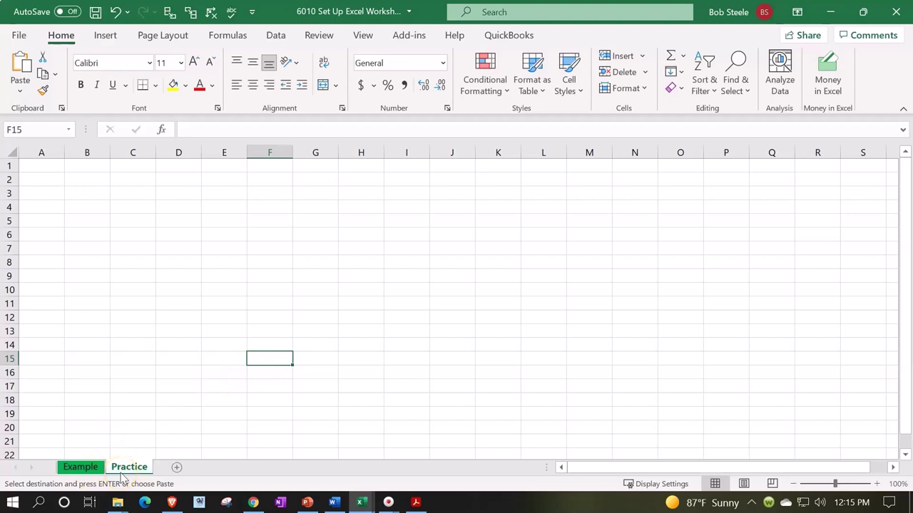
{"action": "left_click", "coordinate": [81, 467]}
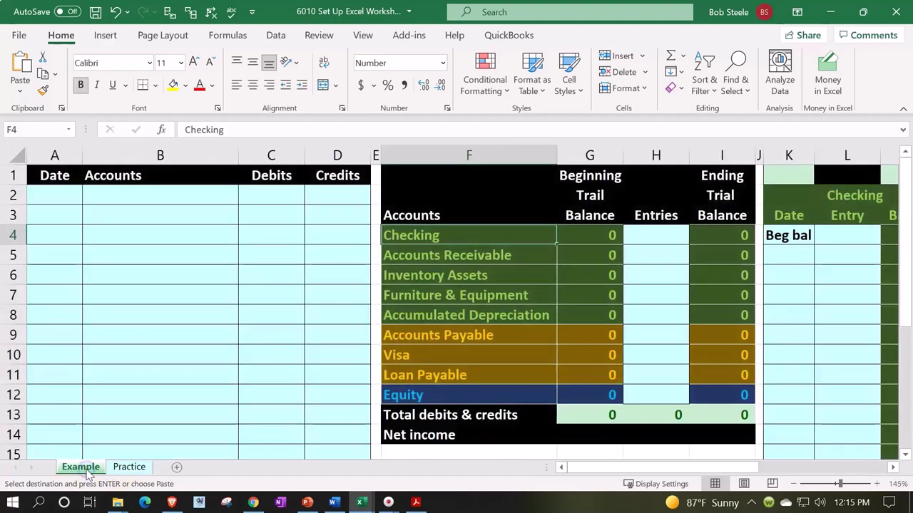
{"action": "left_click", "coordinate": [223, 258]}
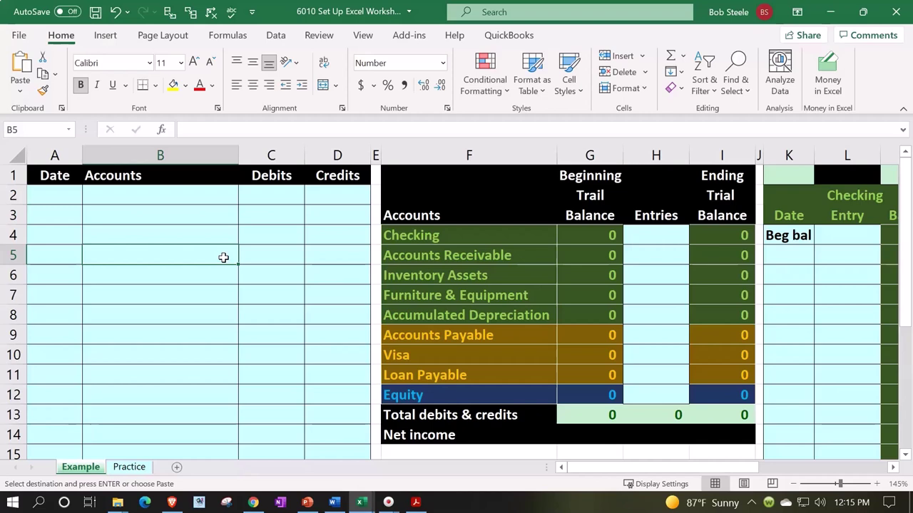
{"action": "key", "text": "Left"}
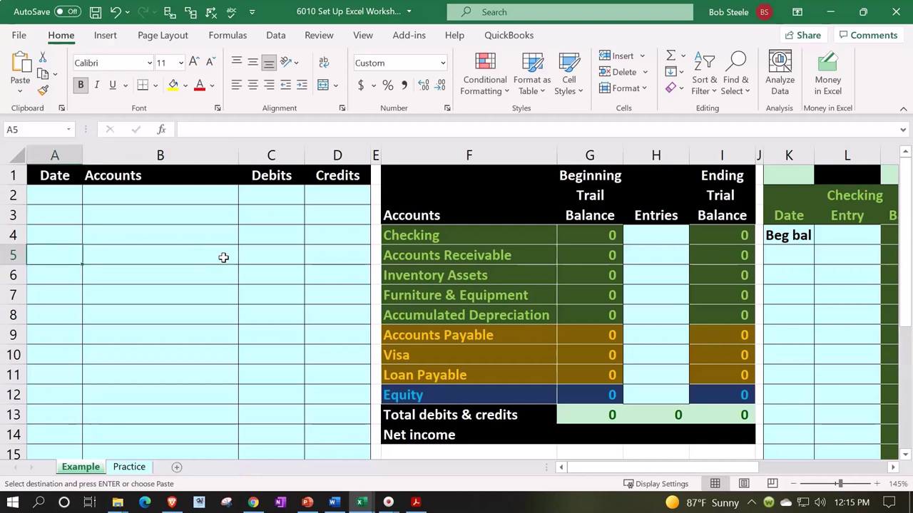
{"action": "key", "text": "Right"}
{"action": "key", "text": "Right"}
{"action": "key", "text": "Right"}
{"action": "key", "text": "Right"}
{"action": "key", "text": "Right"}
{"action": "key", "text": "Right"}
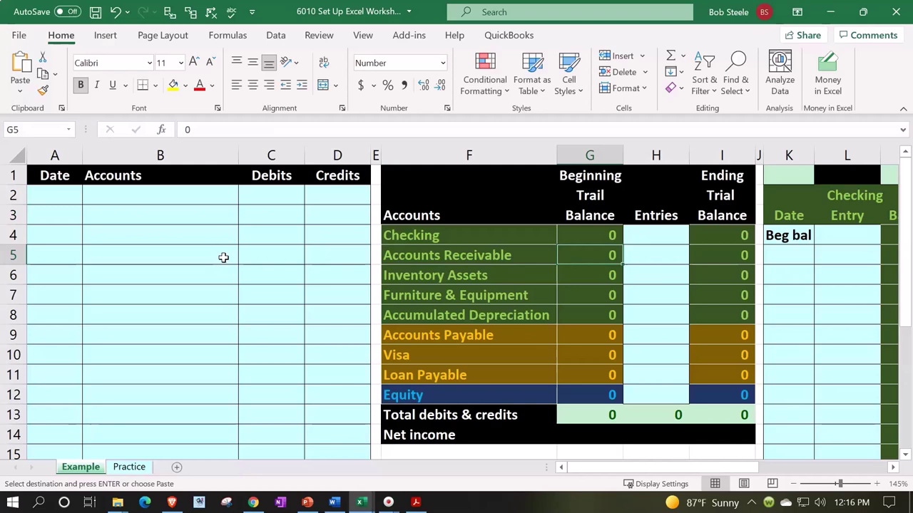
{"action": "key", "text": "Right"}
{"action": "key", "text": "Right"}
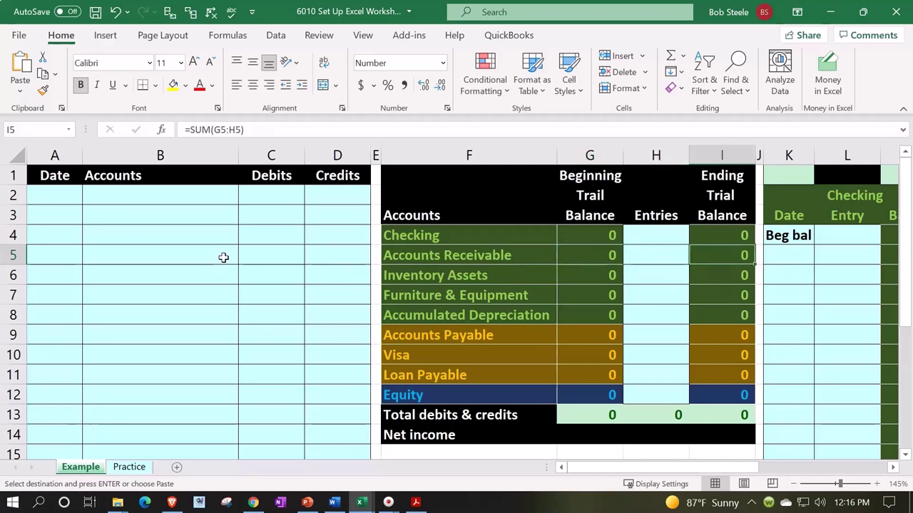
{"action": "mouse_move", "coordinate": [387, 236]}
{"action": "left_mouse_down"}
{"action": "mouse_move", "coordinate": [389, 415]}
{"action": "mouse_move", "coordinate": [390, 397]}
{"action": "left_mouse_up"}
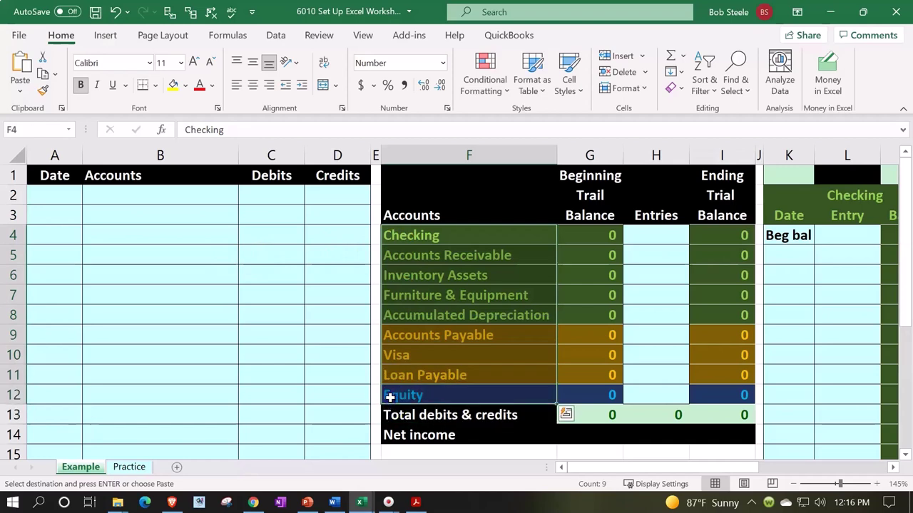
{"action": "left_click", "coordinate": [340, 377]}
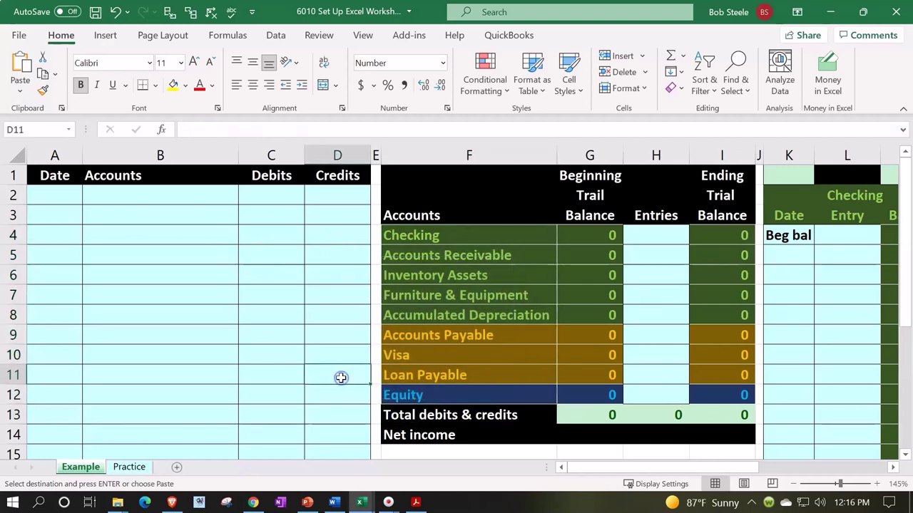
Bring up the Beginning Balances Trial Balance PDF dated 12/31/21 in Acrobat Reader
{"action": "left_click", "coordinate": [417, 499]}
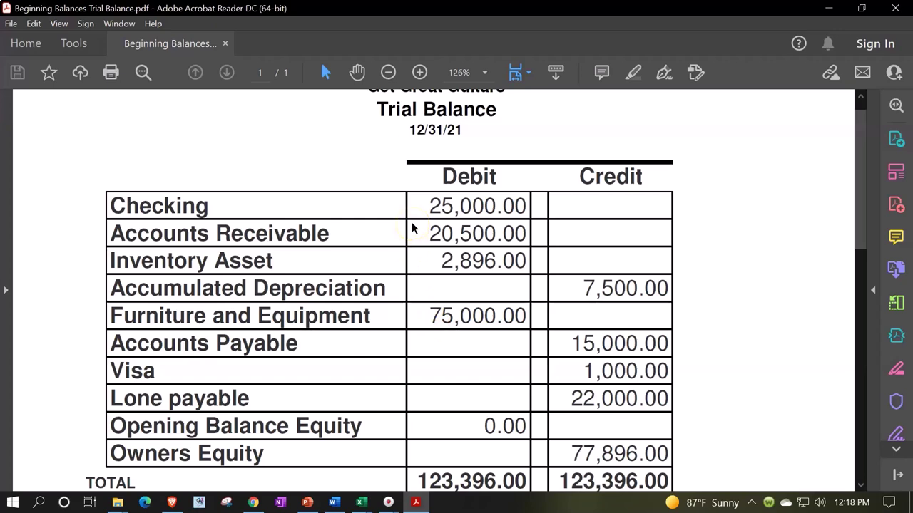
Scroll the trial balance PDF down, then return to the Excel workbook
{"action": "scroll", "coordinate": [412, 243], "scroll_direction": "down", "scroll_amount": 1}
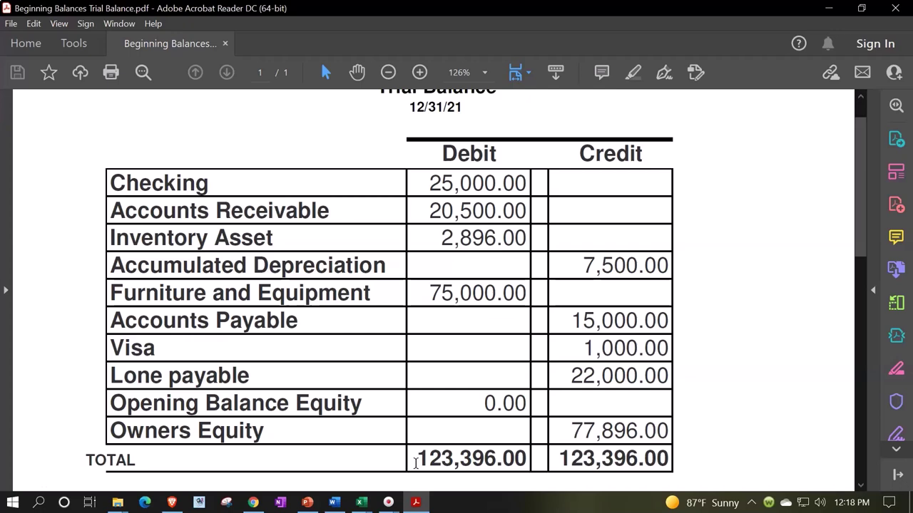
{"action": "left_click", "coordinate": [101, 210]}
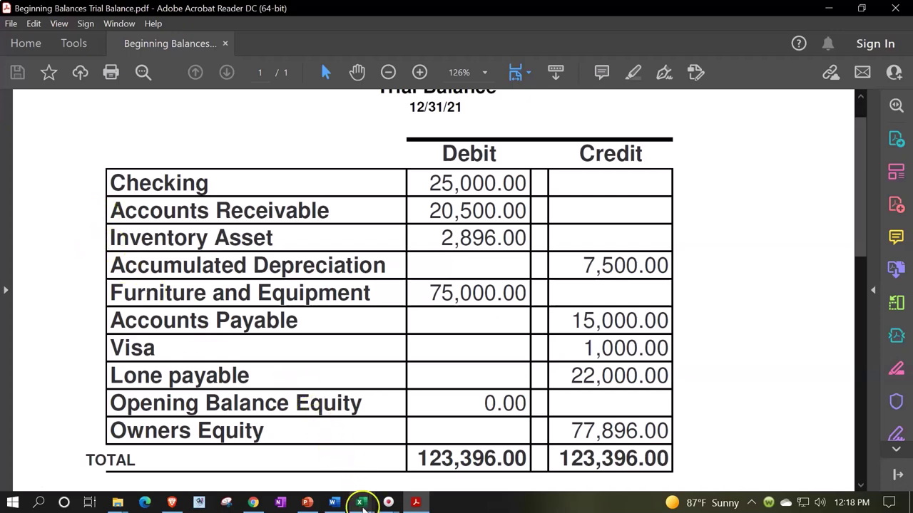
{"action": "left_click", "coordinate": [362, 503]}
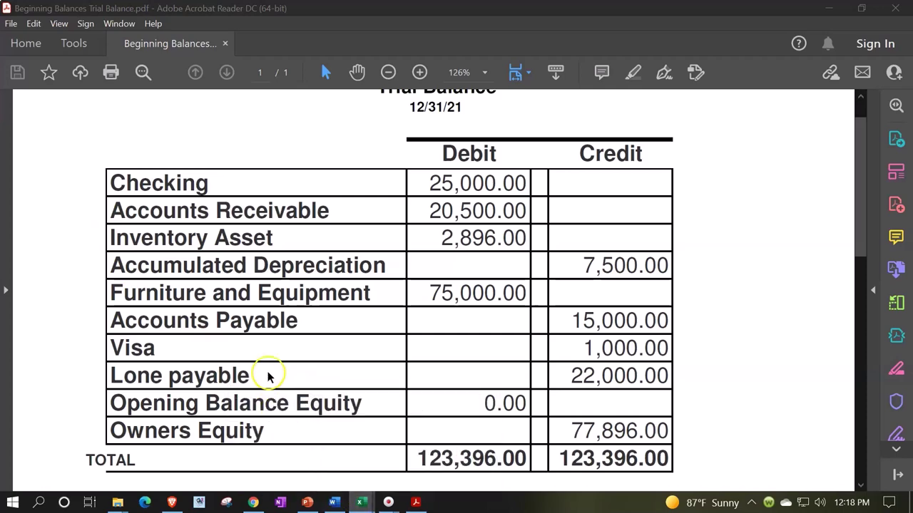
{"action": "left_click", "coordinate": [419, 458]}
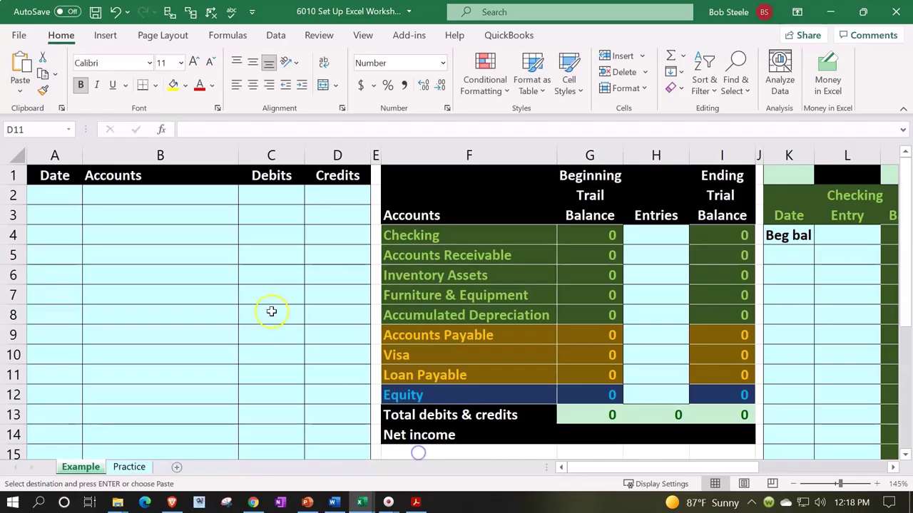
{"action": "left_click", "coordinate": [467, 241]}
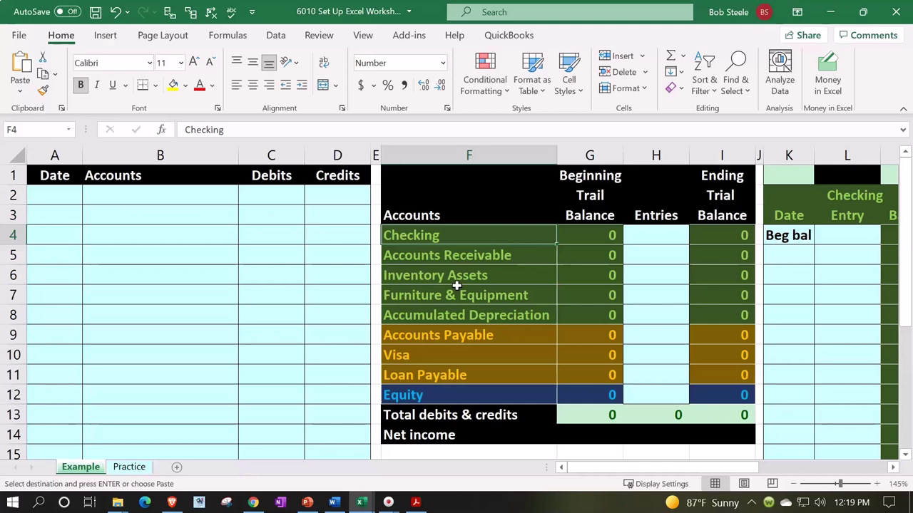
{"action": "key", "text": "Right"}
{"action": "key", "text": "Right"}
{"action": "key", "text": "Right"}
{"action": "key", "text": "Right"}
{"action": "key", "text": "Right"}
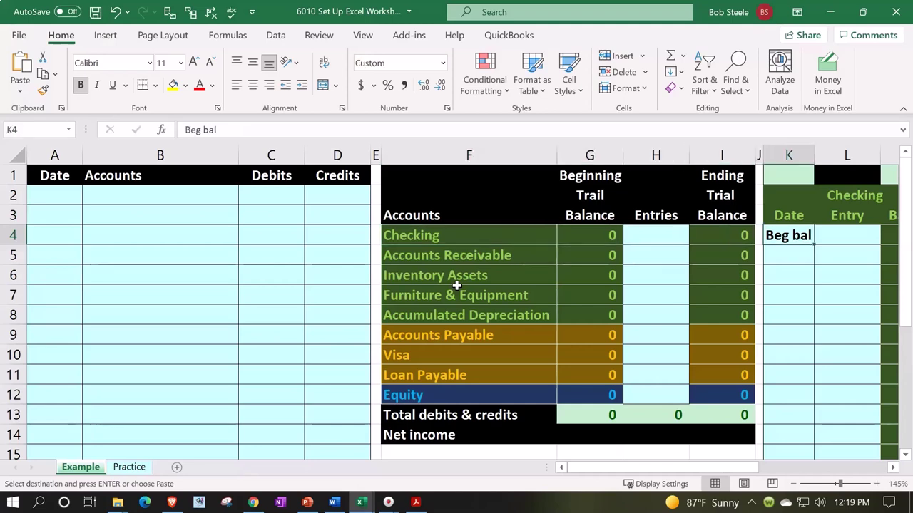
{"action": "key", "text": "Right"}
{"action": "key", "text": "Right"}
{"action": "key", "text": "Right"}
{"action": "key", "text": "Right"}
{"action": "key", "text": "Right"}
{"action": "key", "text": "Right"}
{"action": "key", "text": "Right"}
{"action": "key", "text": "Right"}
{"action": "key", "text": "Right"}
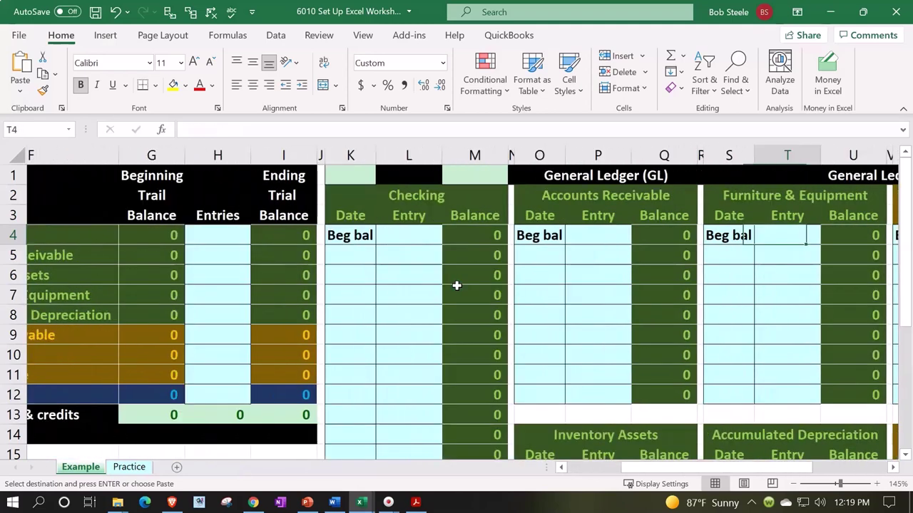
{"action": "key", "text": "Right"}
{"action": "key", "text": "Right"}
{"action": "key", "text": "Right"}
{"action": "key", "text": "Right"}
{"action": "key", "text": "Right"}
{"action": "key", "text": "Right"}
{"action": "key", "text": "Right"}
{"action": "key", "text": "Right"}
{"action": "key", "text": "Right"}
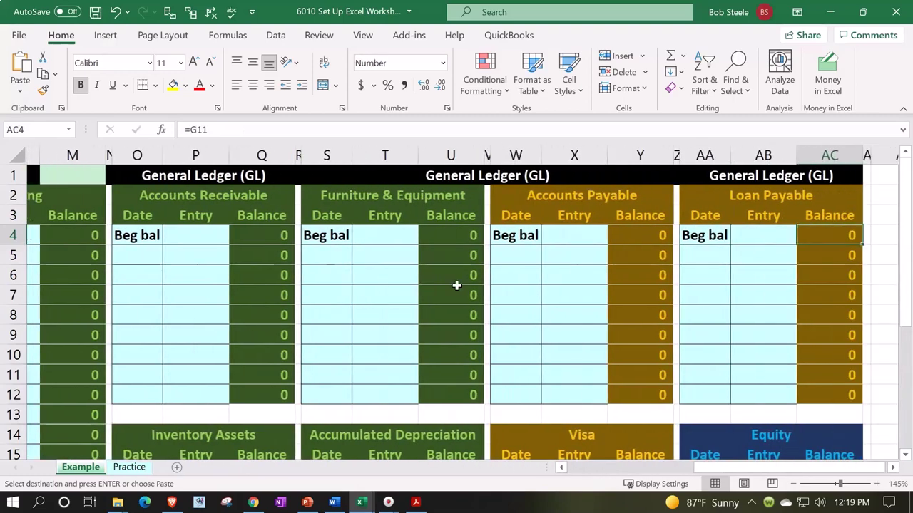
{"action": "key", "text": "Right"}
{"action": "key", "text": "Right"}
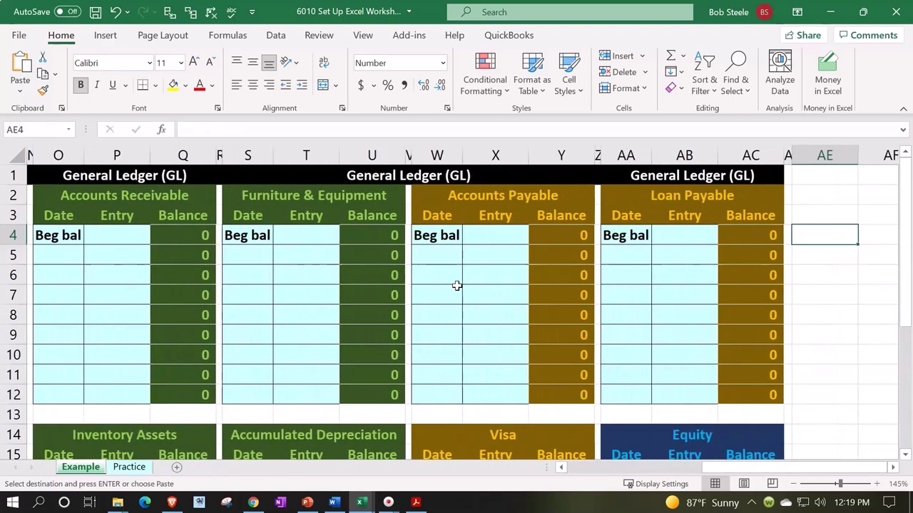
{"action": "key", "text": "Left"}
{"action": "key", "text": "Left"}
{"action": "key", "text": "Left"}
{"action": "key", "text": "Left"}
{"action": "key", "text": "Left"}
{"action": "key", "text": "Left"}
{"action": "key", "text": "Left"}
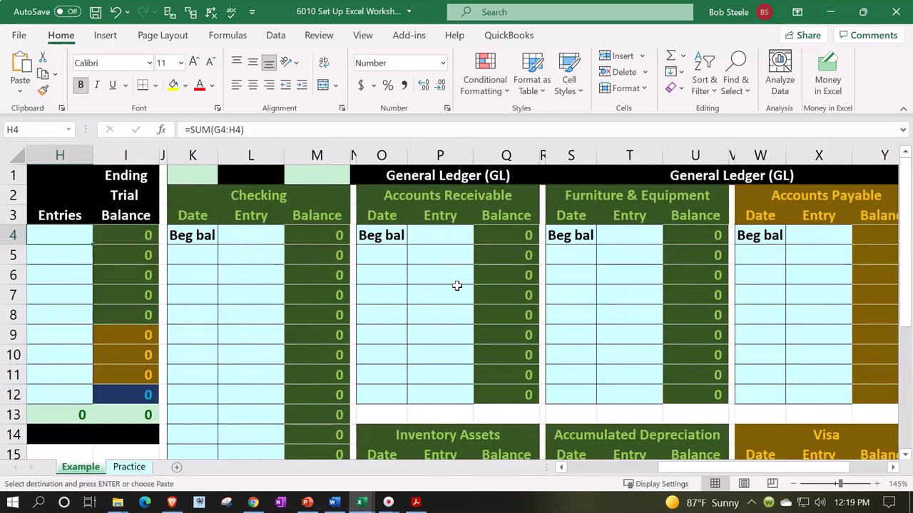
{"action": "key", "text": "Left"}
{"action": "key", "text": "Left"}
{"action": "key", "text": "Left"}
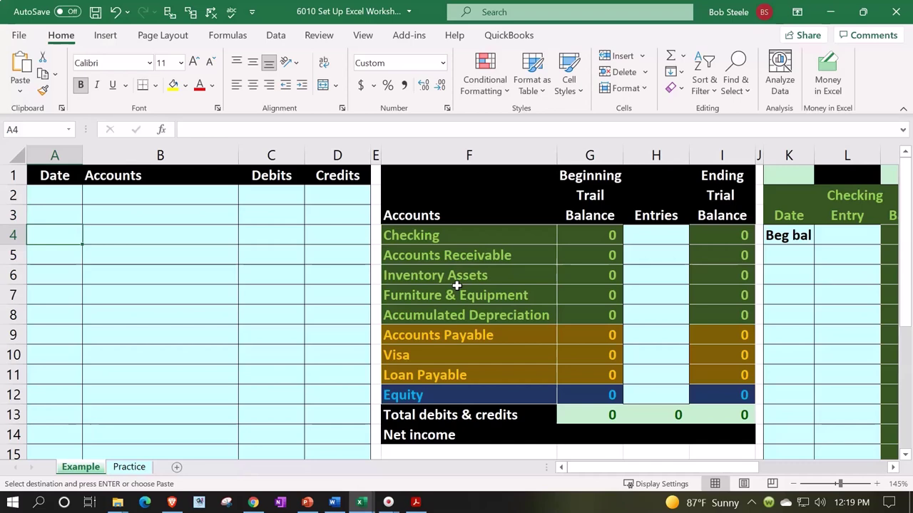
{"action": "left_click", "coordinate": [416, 503]}
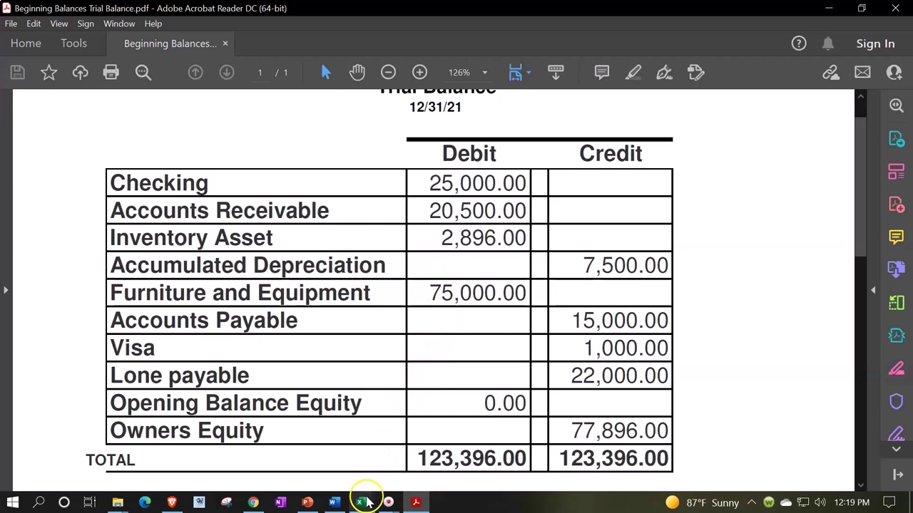
{"action": "mouse_move", "coordinate": [365, 502]}
{"action": "left_click", "coordinate": [371, 457]}
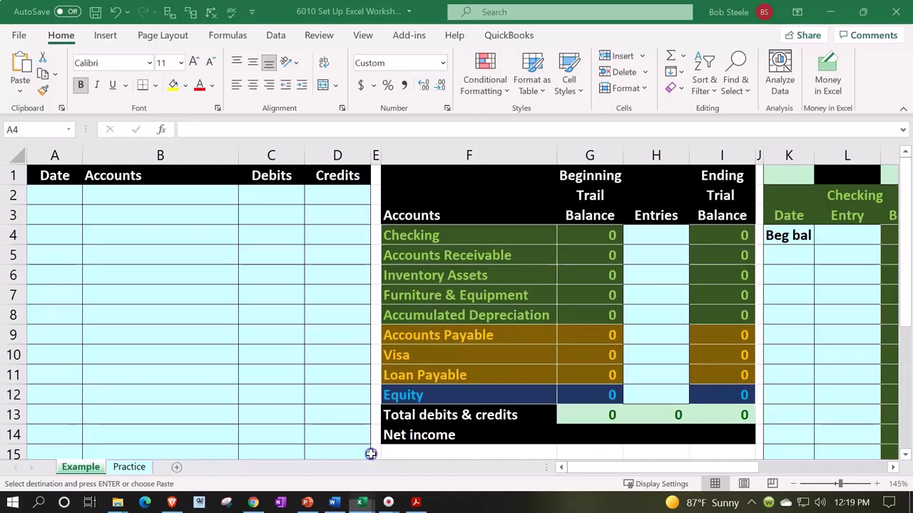
Show the Practice sheet zoomed to 160% with cell A1 selected
{"action": "left_click", "coordinate": [132, 470]}
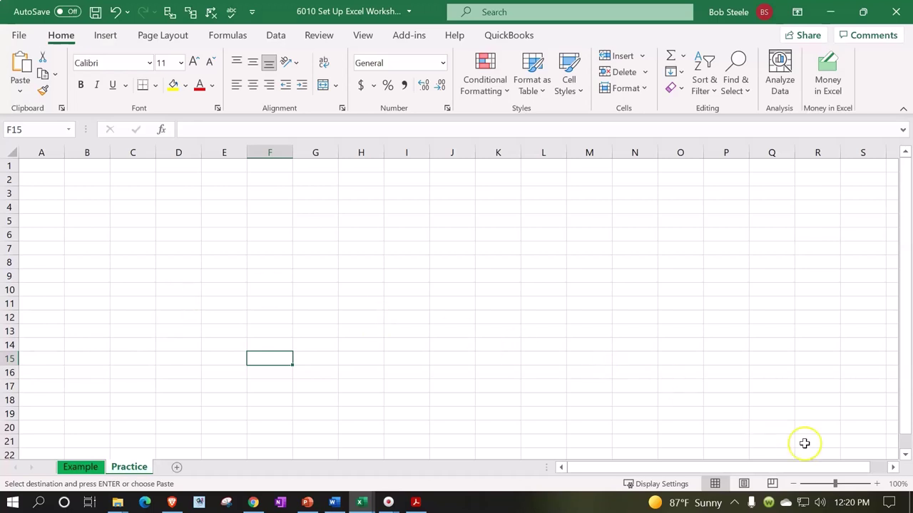
{"action": "left_click", "coordinate": [876, 485]}
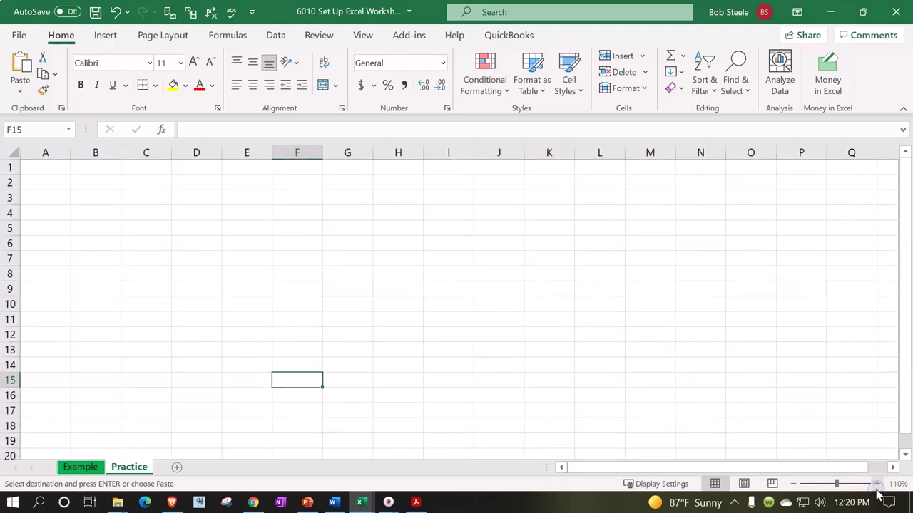
{"action": "left_click", "coordinate": [876, 485]}
{"action": "left_click", "coordinate": [875, 485]}
{"action": "left_click", "coordinate": [876, 485]}
{"action": "left_click", "coordinate": [876, 485]}
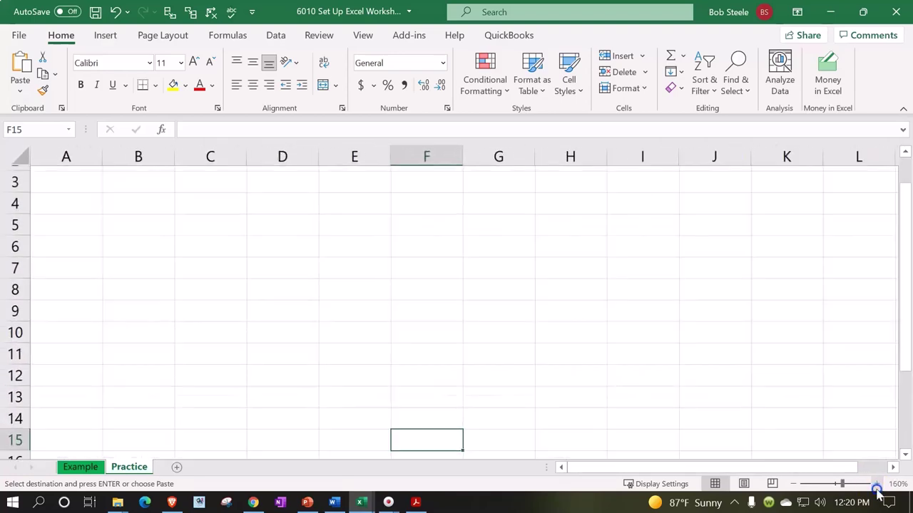
{"action": "left_click", "coordinate": [876, 485]}
{"action": "left_click", "coordinate": [139, 379]}
{"action": "scroll", "coordinate": [139, 379], "scroll_direction": "up", "scroll_amount": 1}
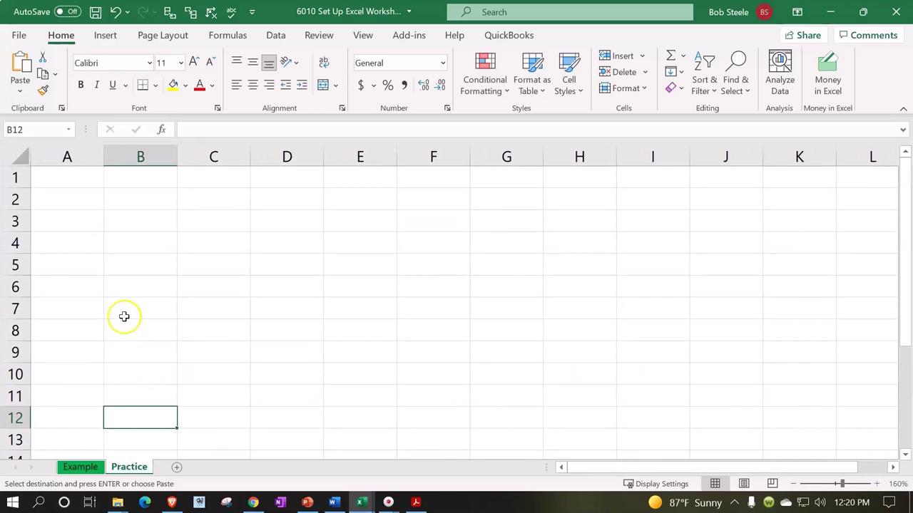
{"action": "left_click", "coordinate": [75, 181]}
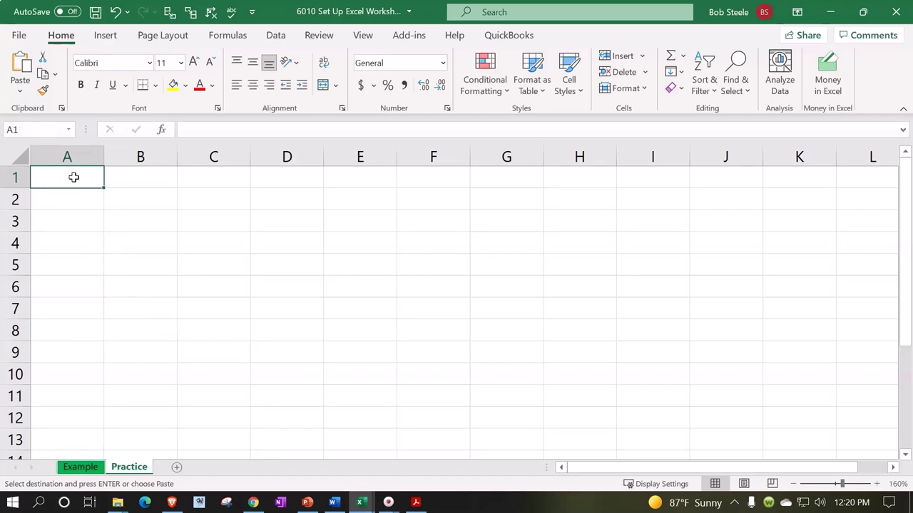
Enter the headers Date, Accounts, Debits and Credits across cells A1 to D1
{"action": "type", "text": "Date"}
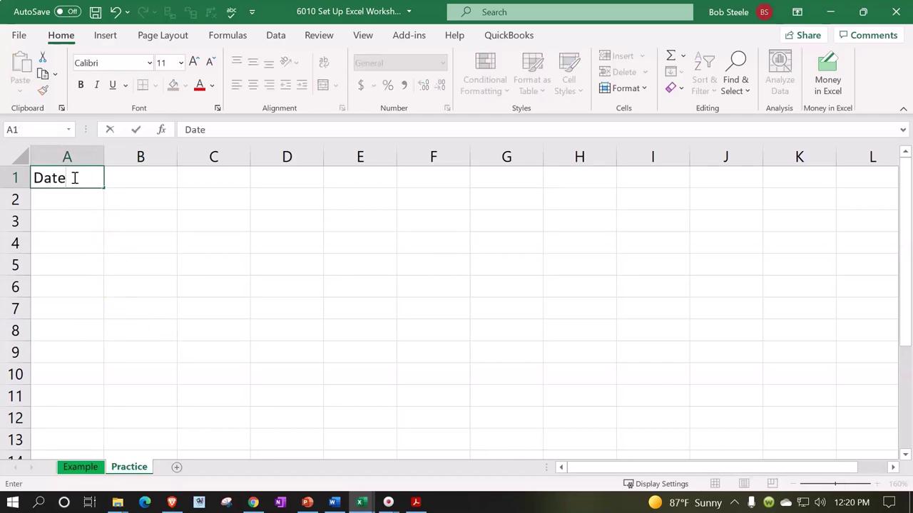
{"action": "key", "text": "Tab"}
{"action": "type", "text": "A"}
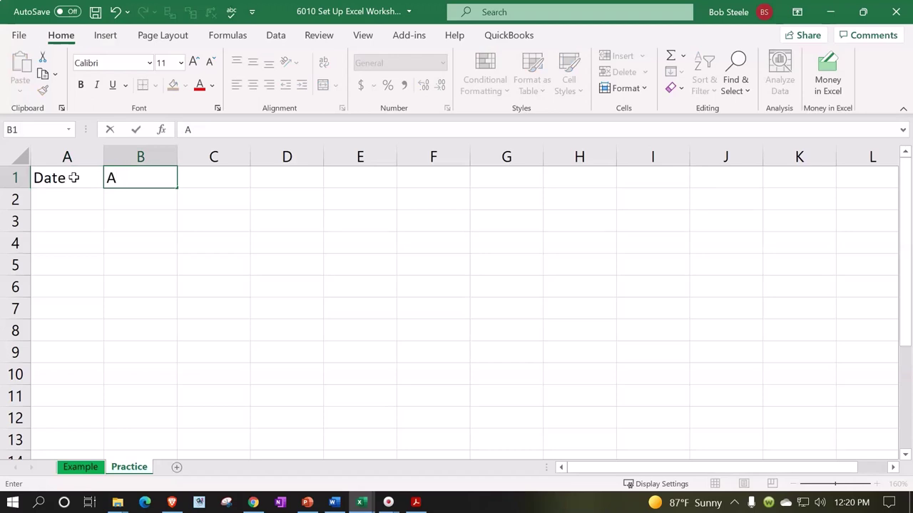
{"action": "type", "text": "ccounts"}
{"action": "key", "text": "BackSpace"}
{"action": "type", "text": "ts"}
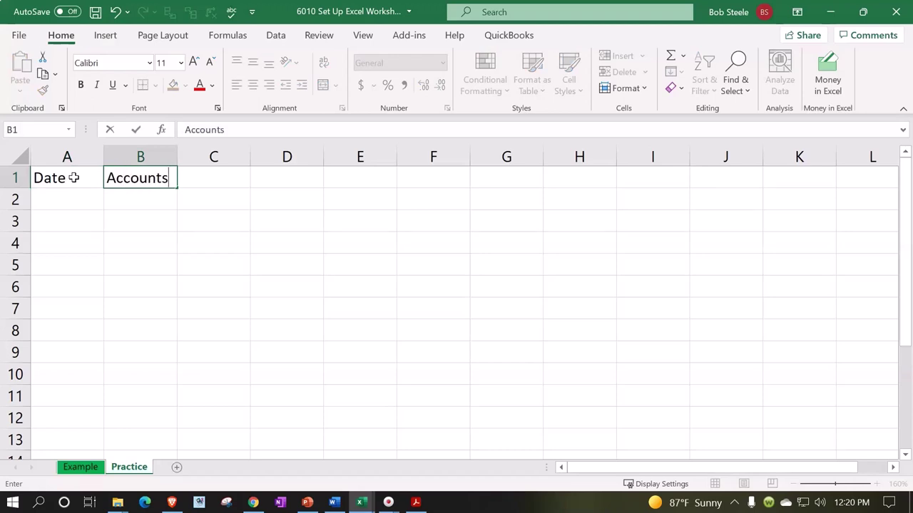
{"action": "key", "text": "Tab"}
{"action": "type", "text": "Deb"}
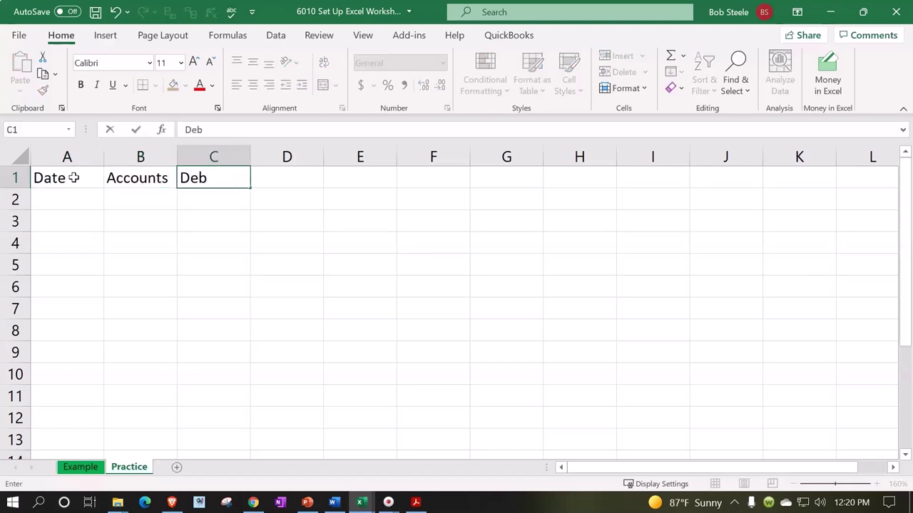
{"action": "type", "text": "its"}
{"action": "key", "text": "Tab"}
{"action": "type", "text": "Cre"}
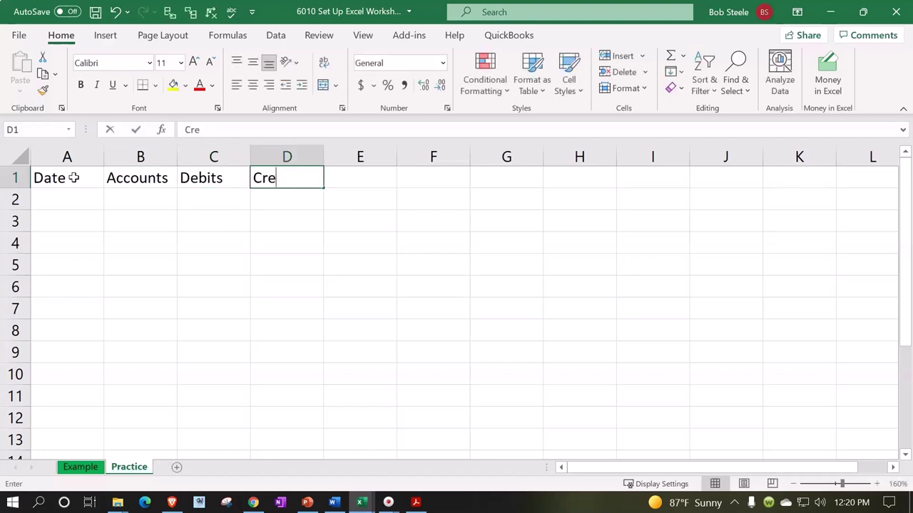
{"action": "type", "text": "dits"}
{"action": "key", "text": "Return"}
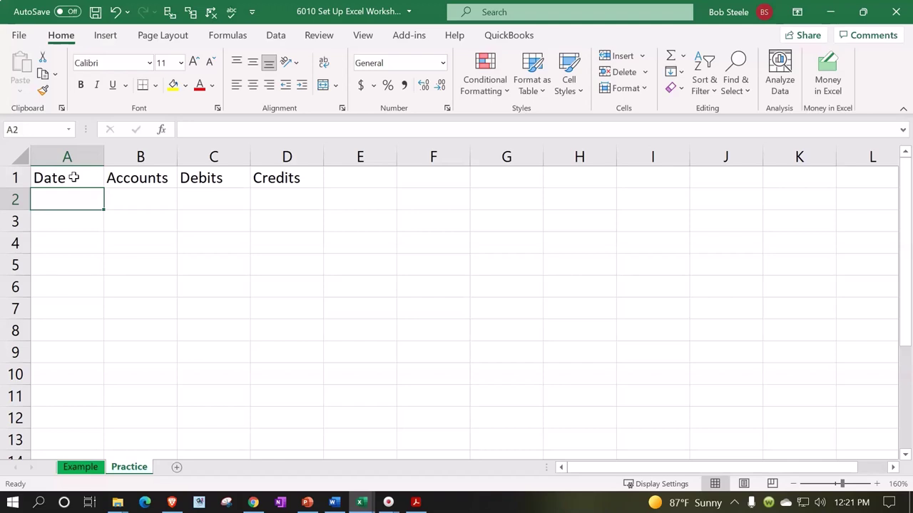
Format the whole sheet as Currency with no symbol, 0 decimals and red (1,234) negatives
{"action": "left_click", "coordinate": [22, 156]}
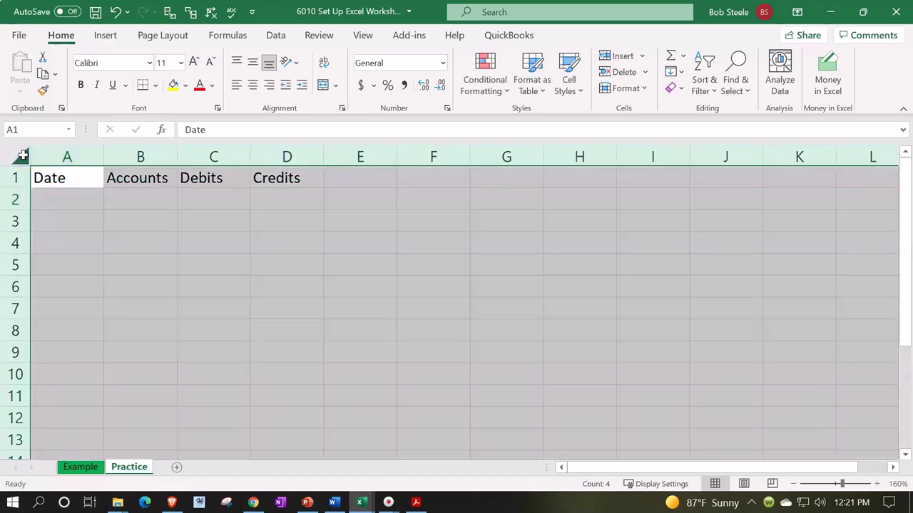
{"action": "right_click", "coordinate": [119, 251]}
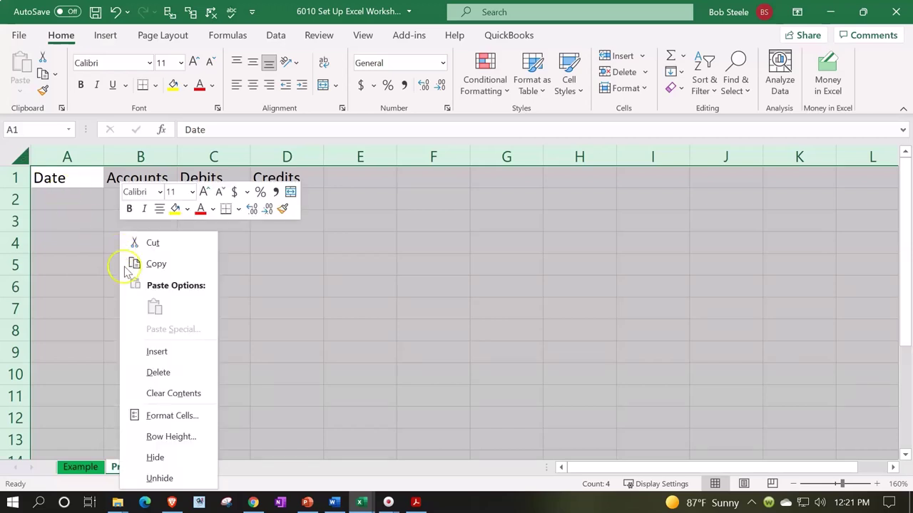
{"action": "left_click", "coordinate": [180, 417]}
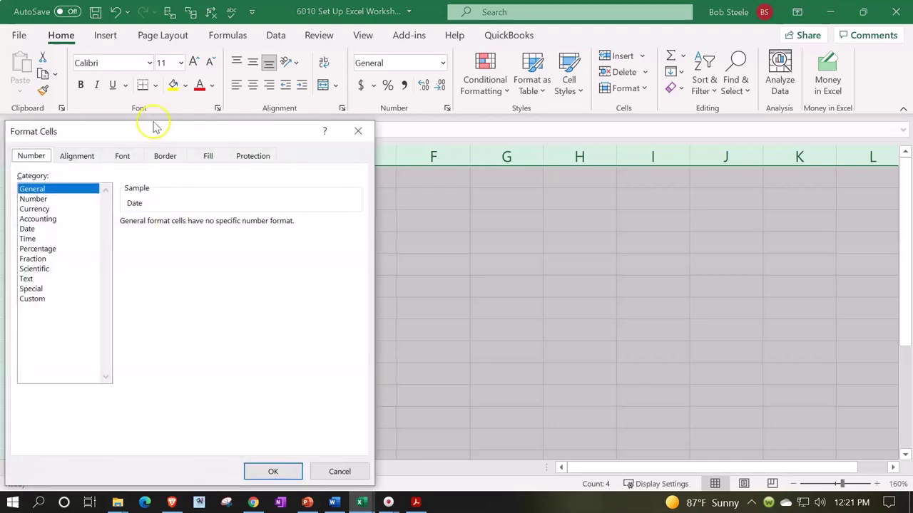
{"action": "left_click_drag", "start_coordinate": [154, 133], "coordinate": [561, 109]}
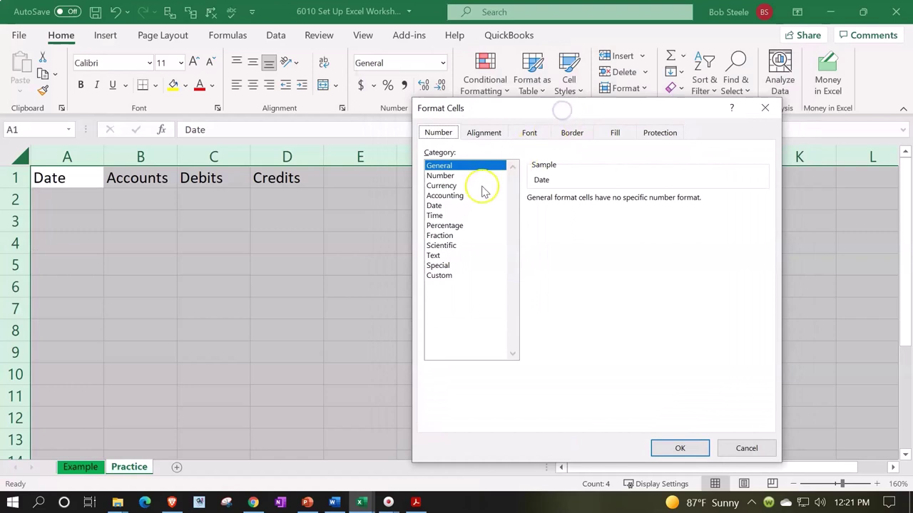
{"action": "left_click", "coordinate": [454, 186]}
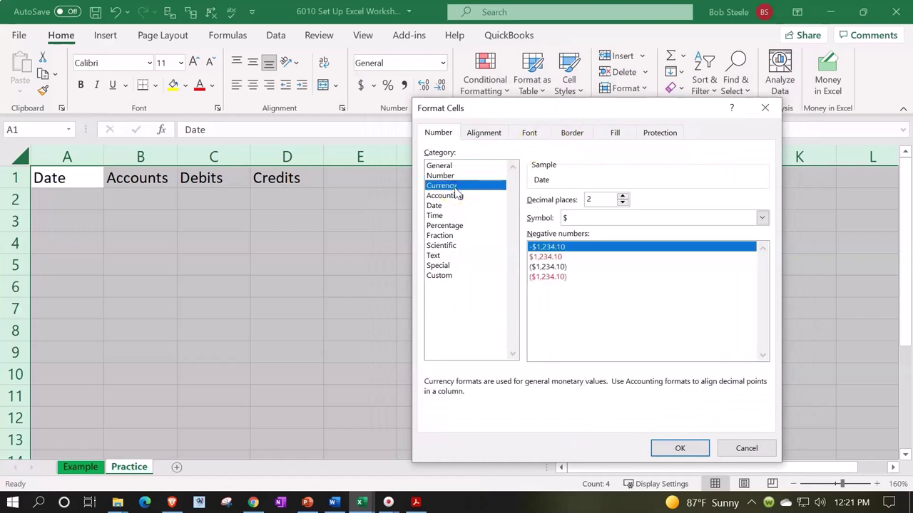
{"action": "left_click", "coordinate": [556, 277]}
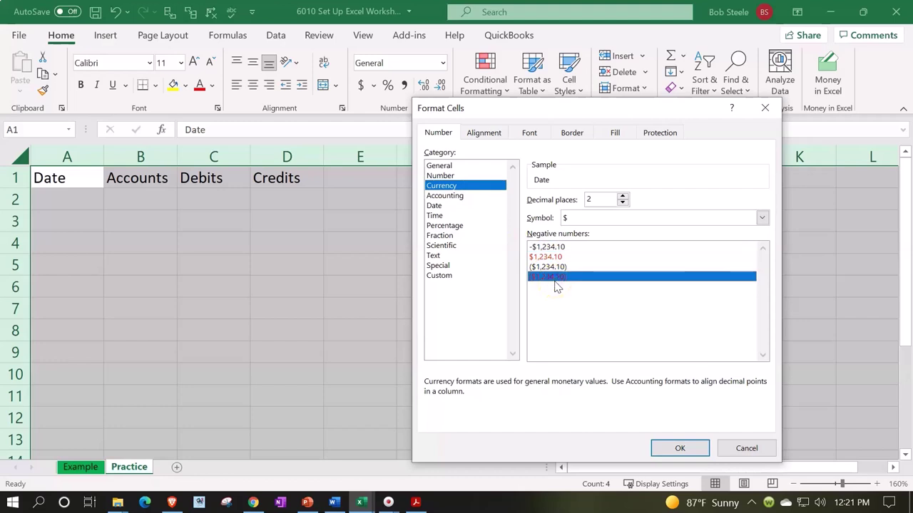
{"action": "left_click", "coordinate": [557, 284]}
{"action": "left_click", "coordinate": [765, 218]}
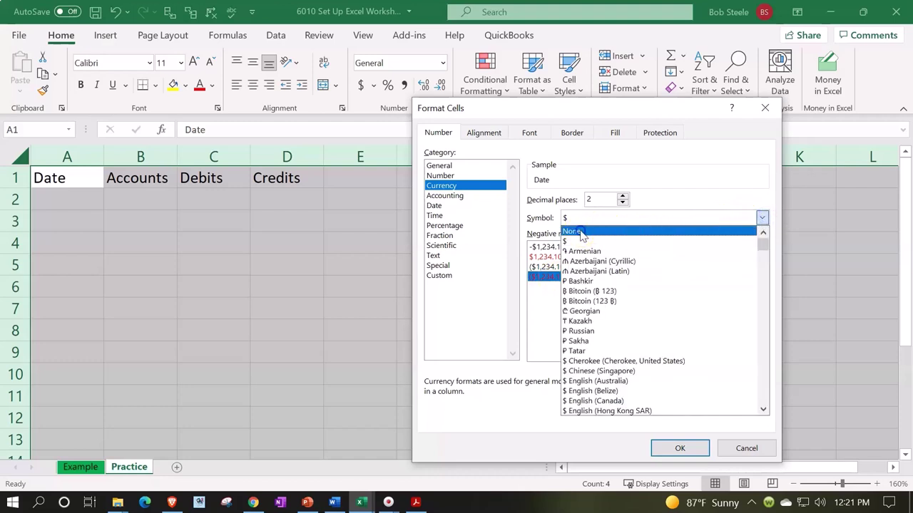
{"action": "left_click", "coordinate": [581, 232]}
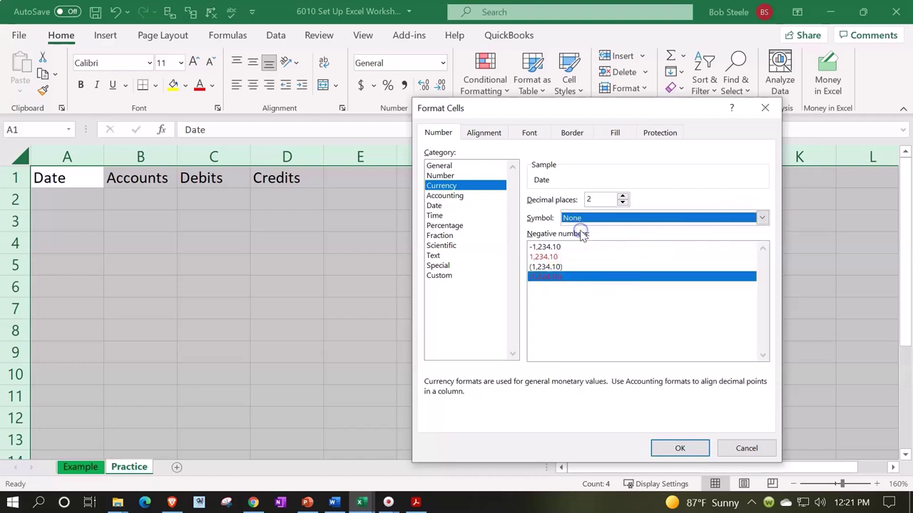
{"action": "left_click", "coordinate": [623, 204]}
{"action": "left_click", "coordinate": [623, 203]}
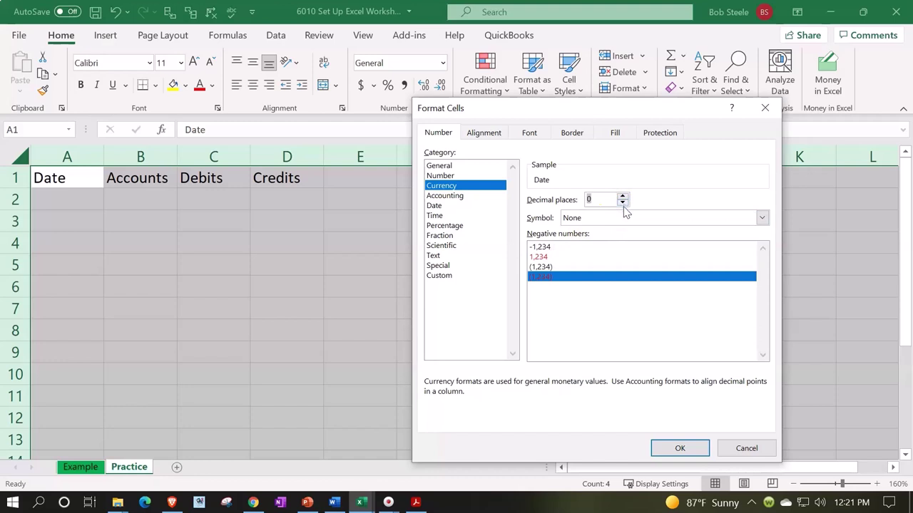
{"action": "left_click", "coordinate": [663, 444]}
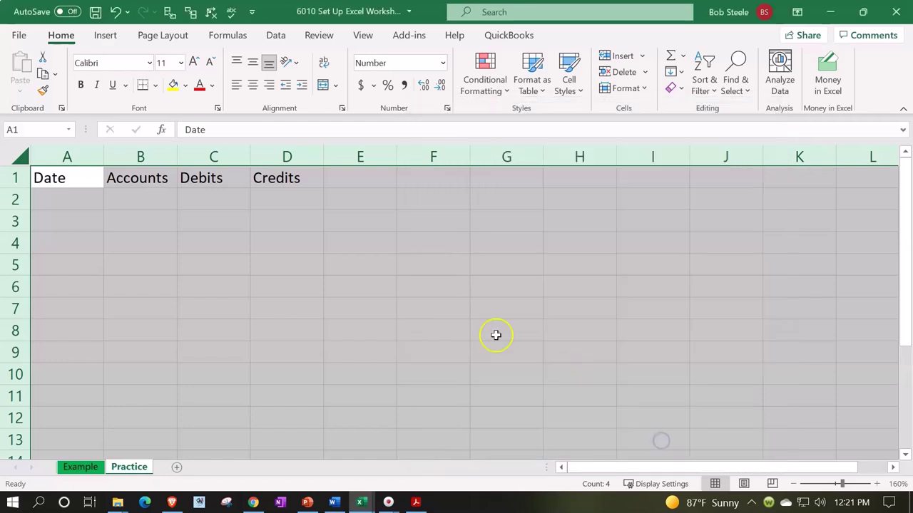
Apply bold to the sheet and select the header cells A1:D1
{"action": "left_click", "coordinate": [80, 85]}
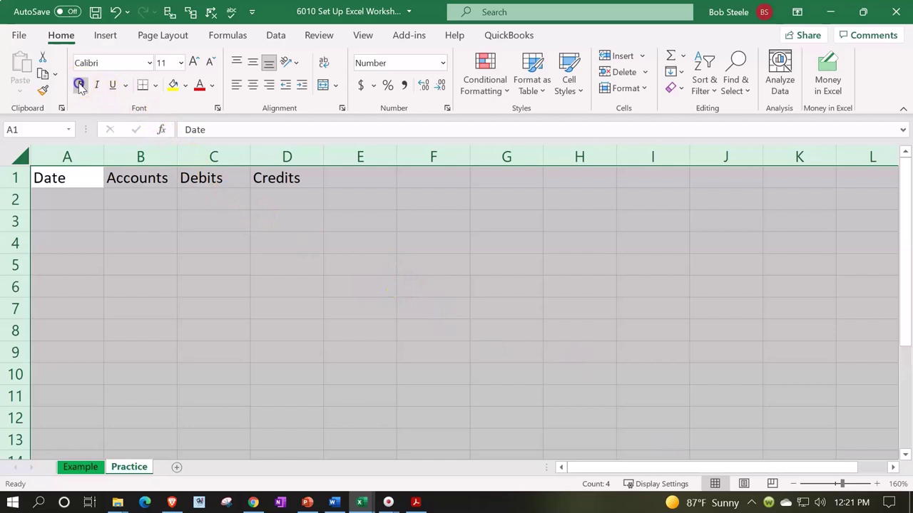
{"action": "left_click", "coordinate": [120, 282]}
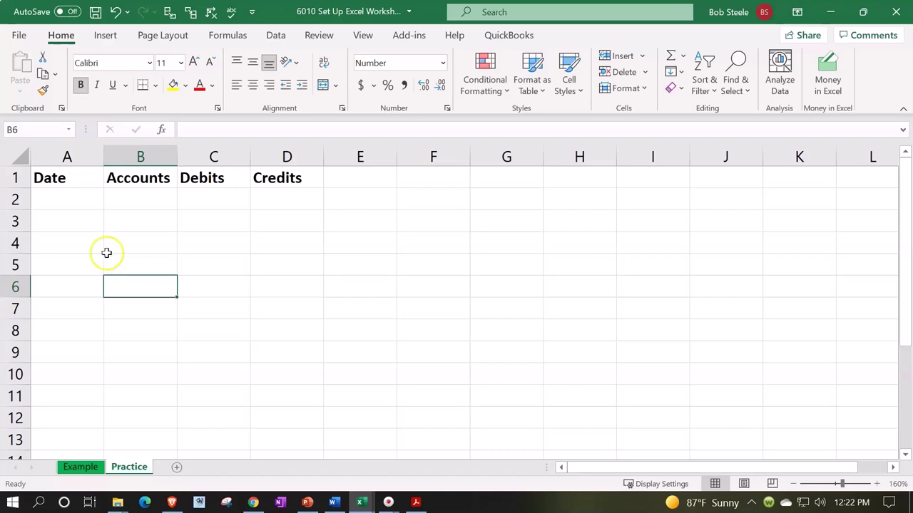
{"action": "left_click_drag", "start_coordinate": [80, 178], "coordinate": [303, 164]}
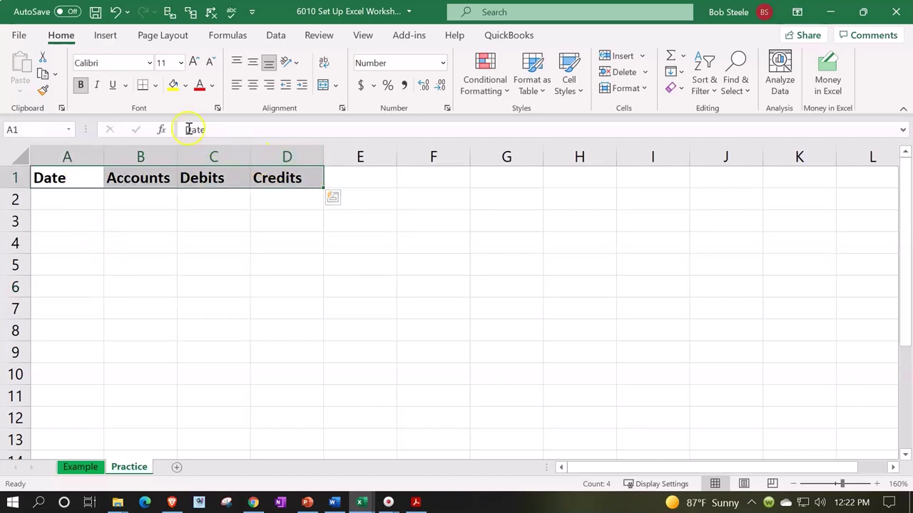
Fill header cells A1:D1 black with white text
{"action": "left_click", "coordinate": [187, 86]}
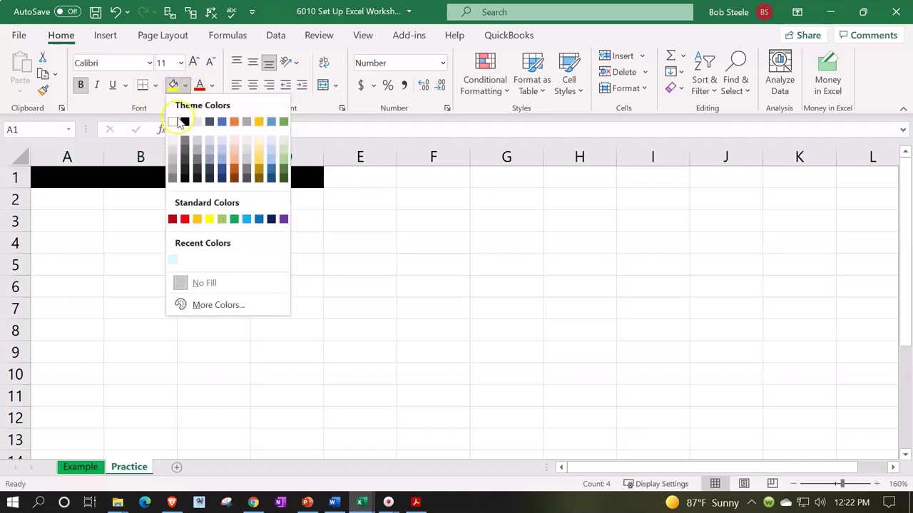
{"action": "left_click", "coordinate": [186, 121]}
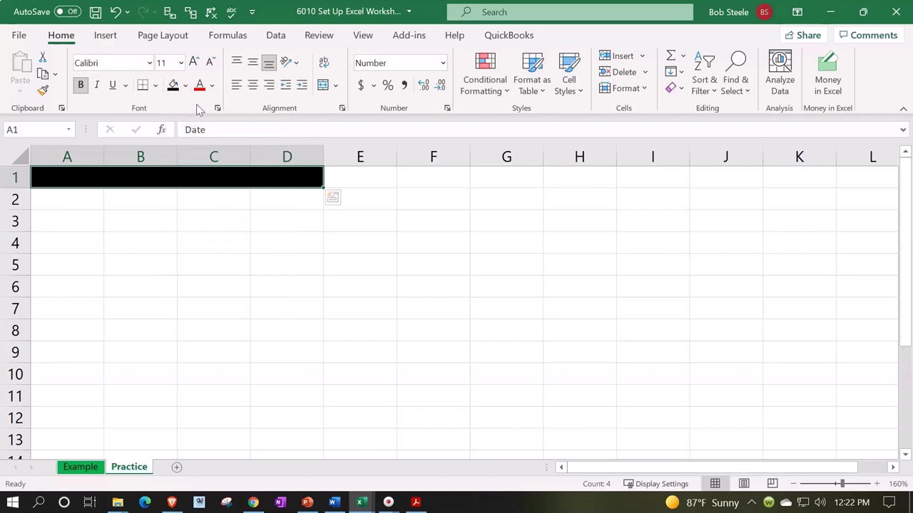
{"action": "left_click", "coordinate": [212, 86]}
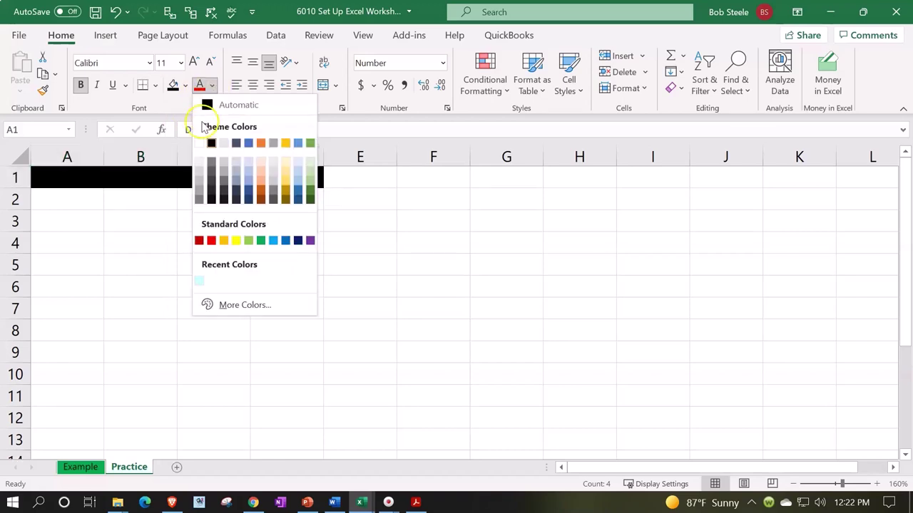
{"action": "left_click", "coordinate": [197, 143]}
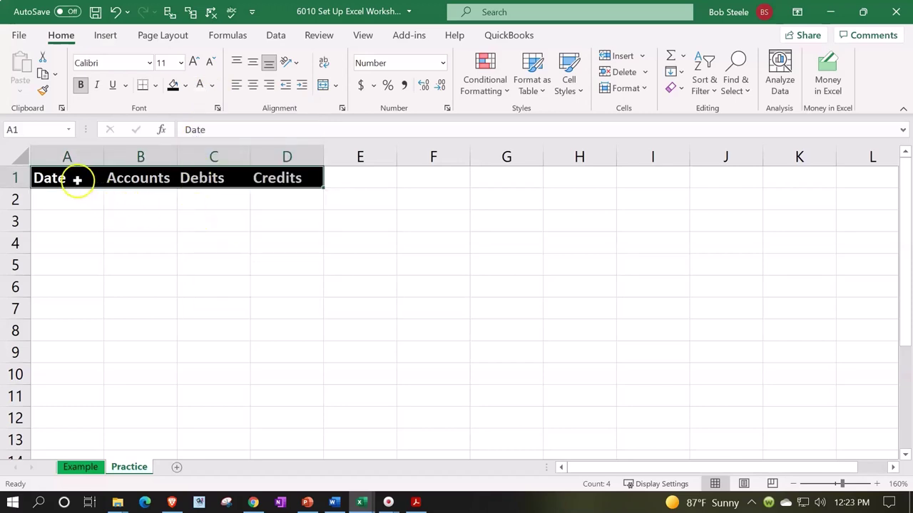
{"action": "left_click_drag", "start_coordinate": [78, 179], "coordinate": [258, 178]}
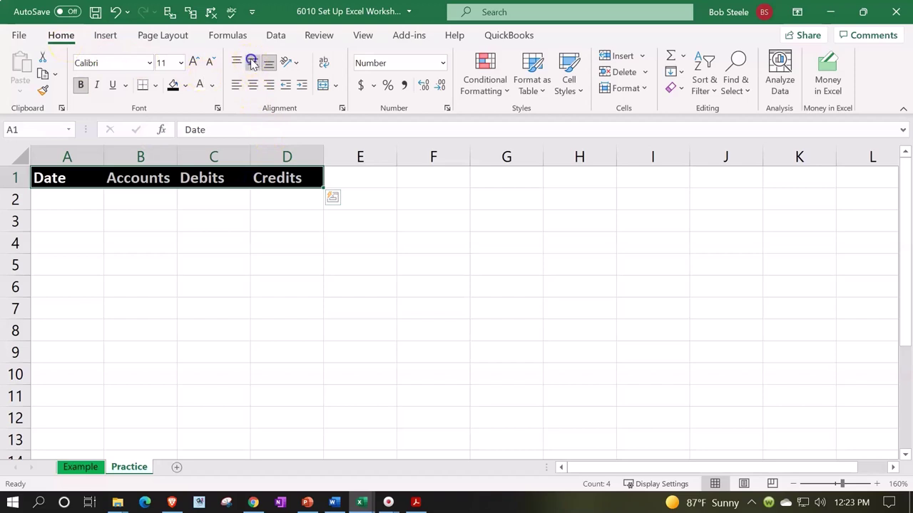
{"action": "left_click", "coordinate": [231, 248]}
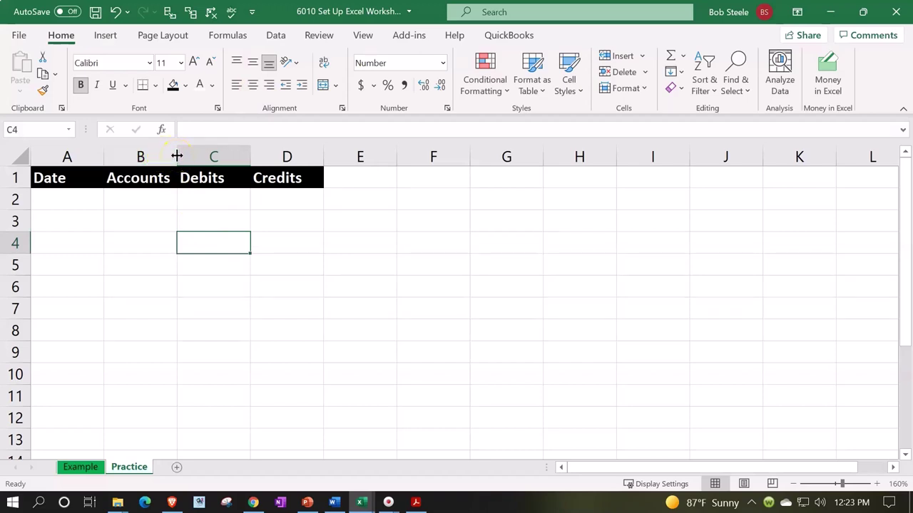
Widen column B to fit Accounts and centre the row 1 headers horizontally
{"action": "left_click_drag", "start_coordinate": [176, 155], "coordinate": [254, 154]}
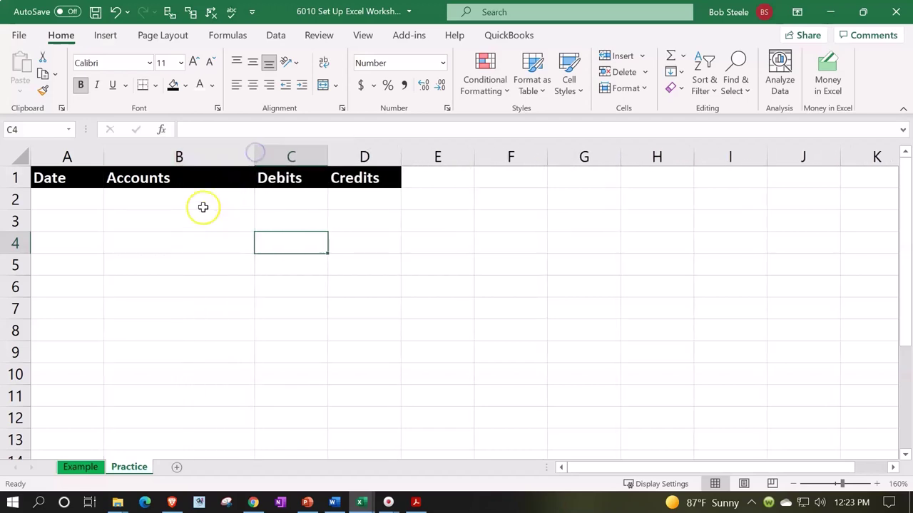
{"action": "left_click", "coordinate": [172, 178]}
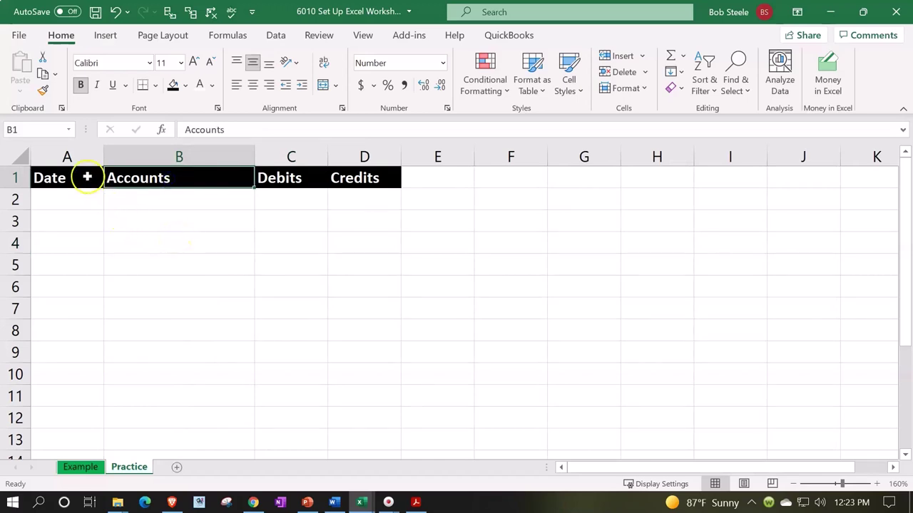
{"action": "mouse_move", "coordinate": [85, 177]}
{"action": "left_mouse_down"}
{"action": "mouse_move", "coordinate": [301, 167]}
{"action": "mouse_move", "coordinate": [356, 175]}
{"action": "left_mouse_up"}
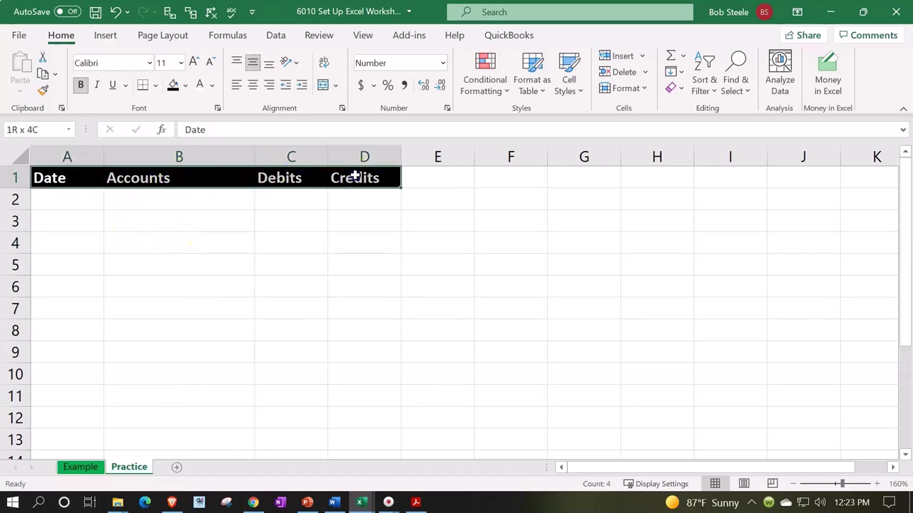
{"action": "left_click", "coordinate": [237, 65]}
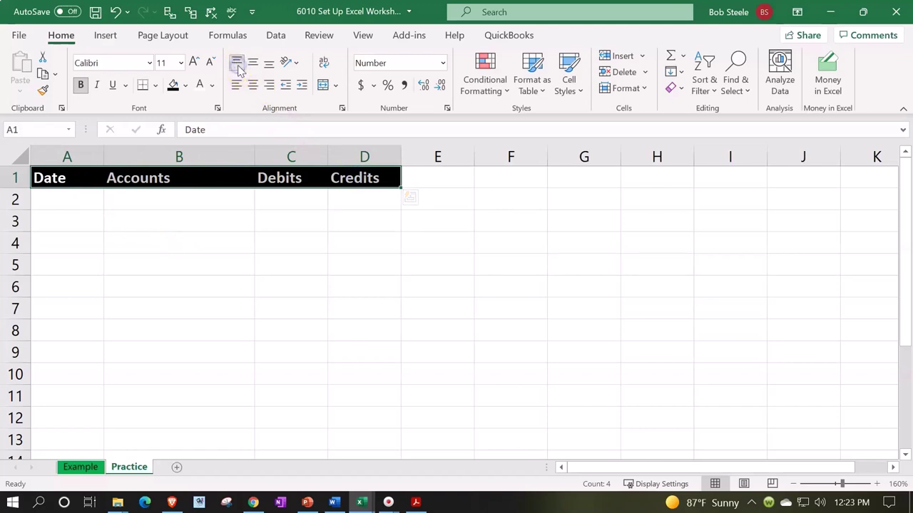
{"action": "left_click", "coordinate": [253, 86]}
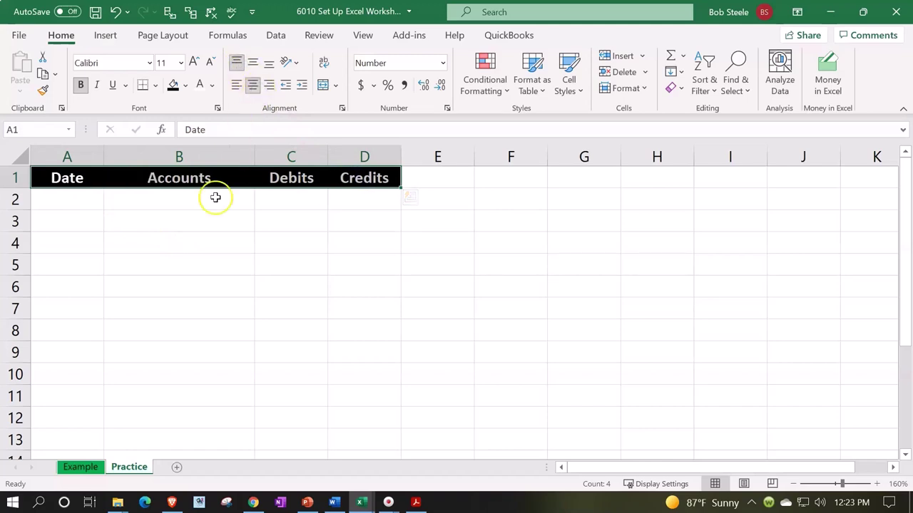
{"action": "left_click", "coordinate": [193, 243]}
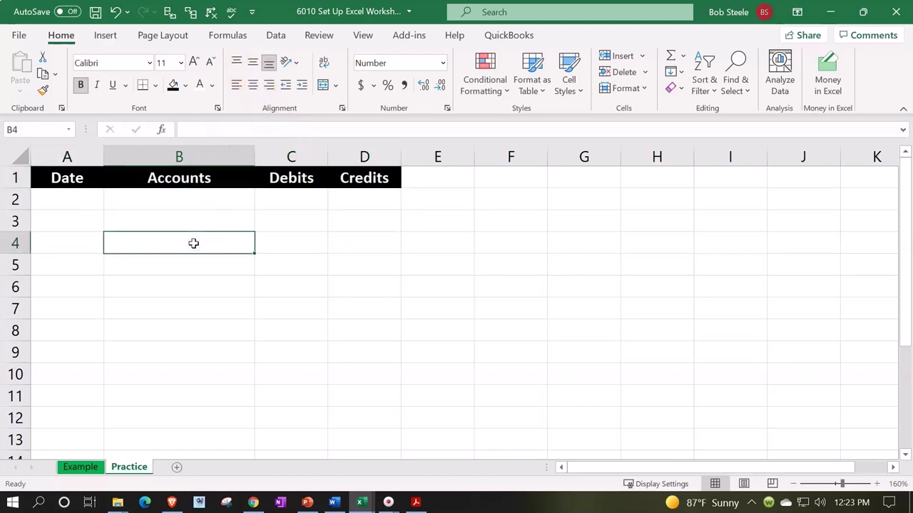
{"action": "left_click", "coordinate": [74, 204]}
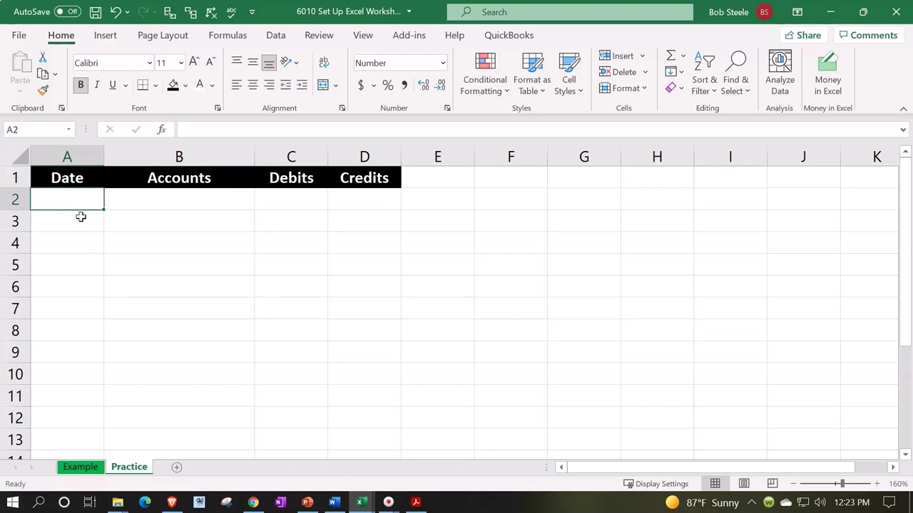
Give A2 the Short Date format, enter 1/1, and reopen Format Cells for it
{"action": "left_click", "coordinate": [443, 62]}
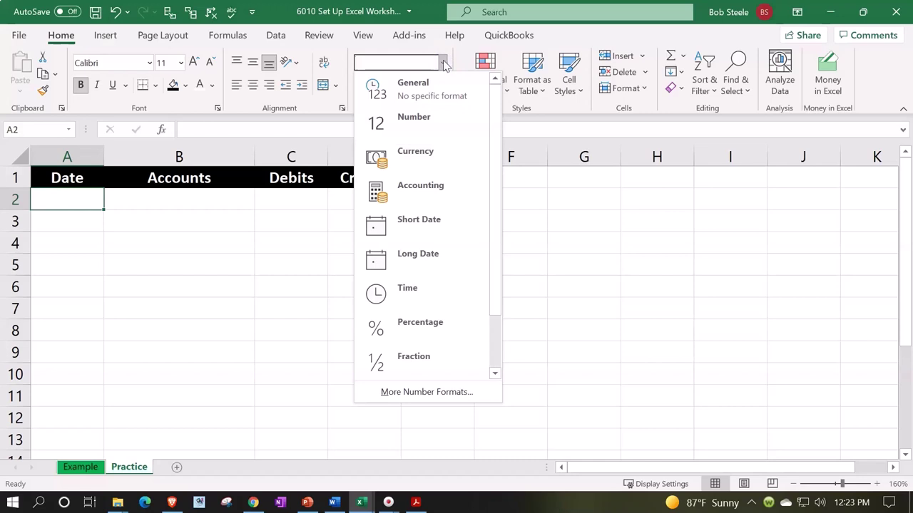
{"action": "left_click", "coordinate": [438, 226]}
{"action": "type", "text": "1/"}
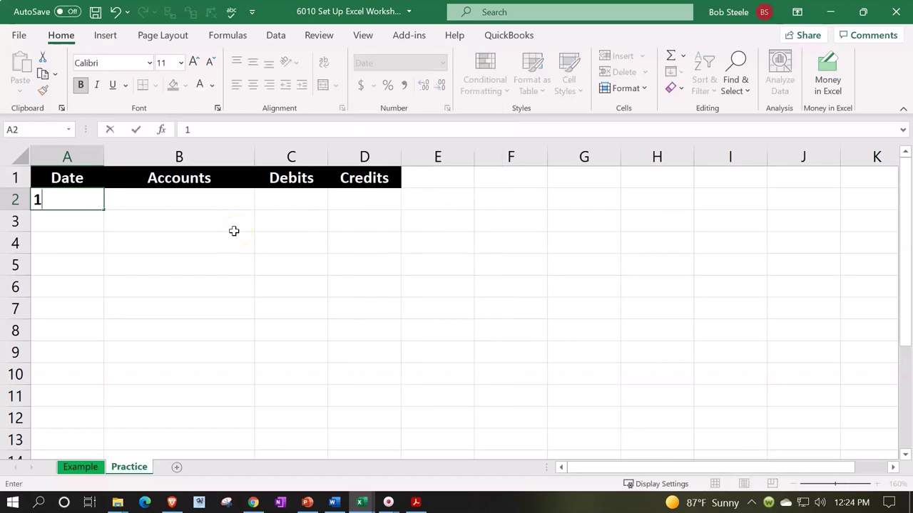
{"action": "type", "text": "1"}
{"action": "key", "text": "Return"}
{"action": "key", "text": "Up"}
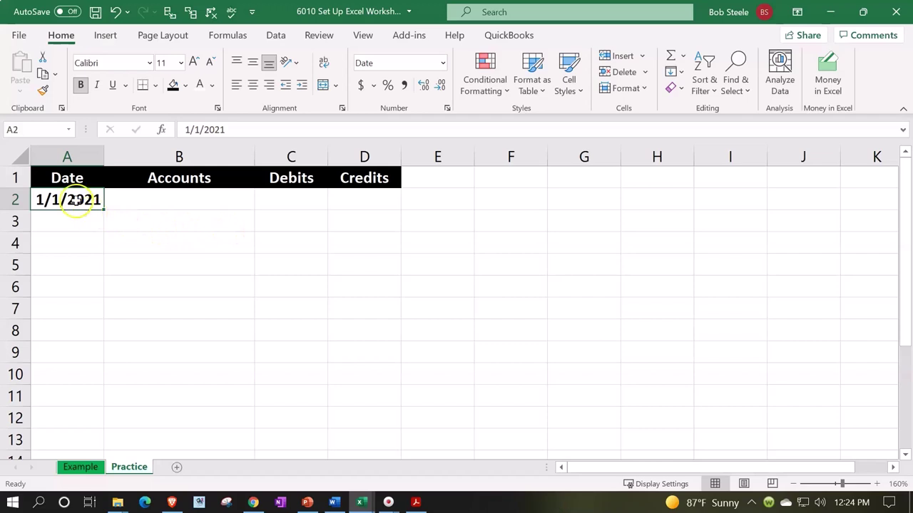
{"action": "right_click", "coordinate": [76, 201]}
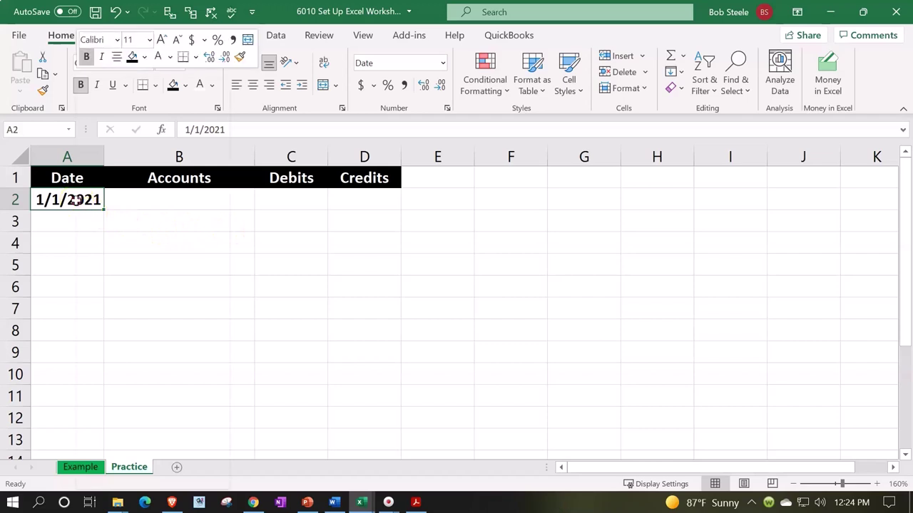
{"action": "mouse_move", "coordinate": [111, 326]}
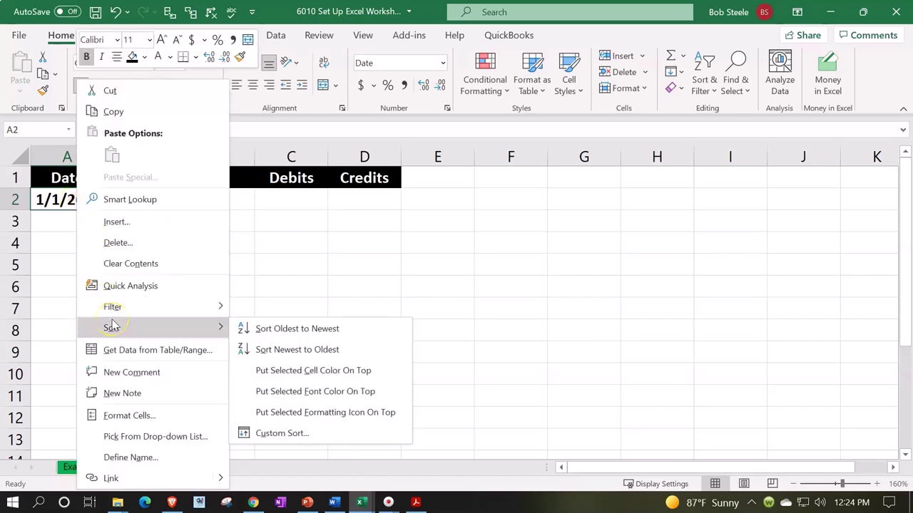
{"action": "left_click", "coordinate": [139, 416]}
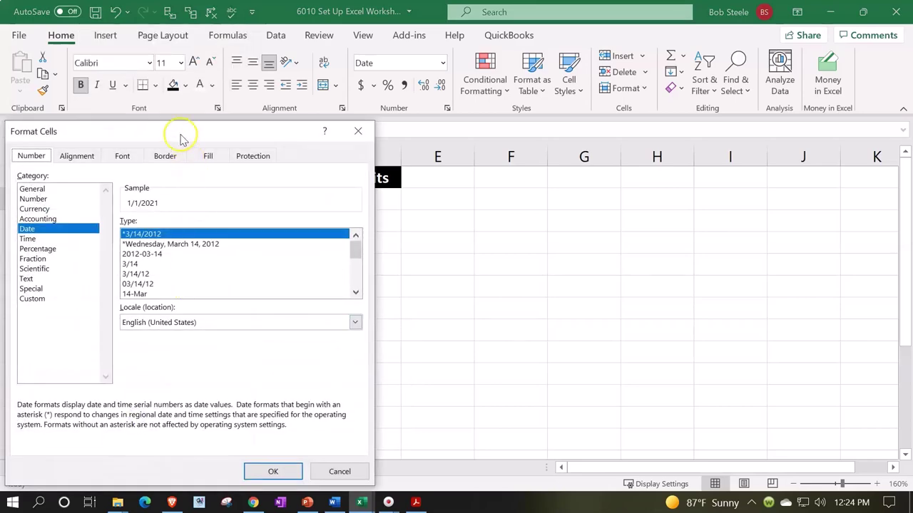
Preview the month/day and month/day/year date styles for cell A2
{"action": "left_click_drag", "start_coordinate": [175, 135], "coordinate": [391, 125]}
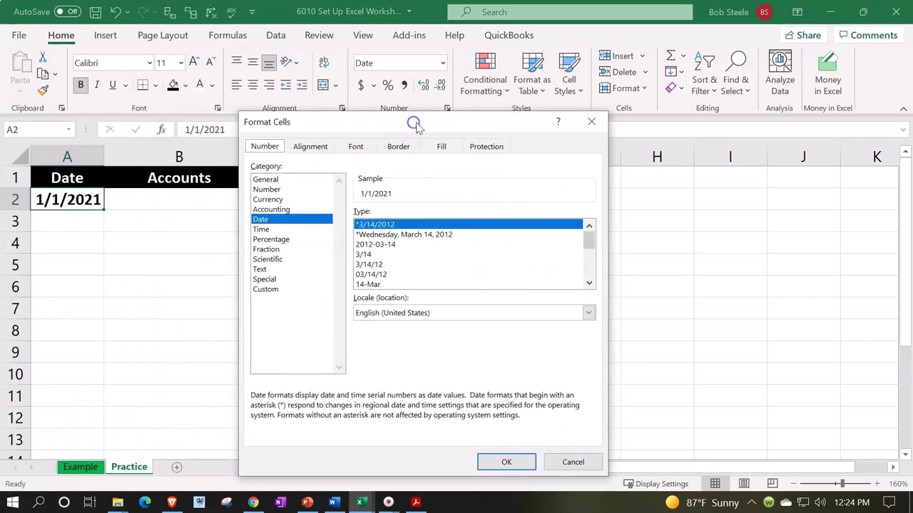
{"action": "left_click", "coordinate": [292, 223]}
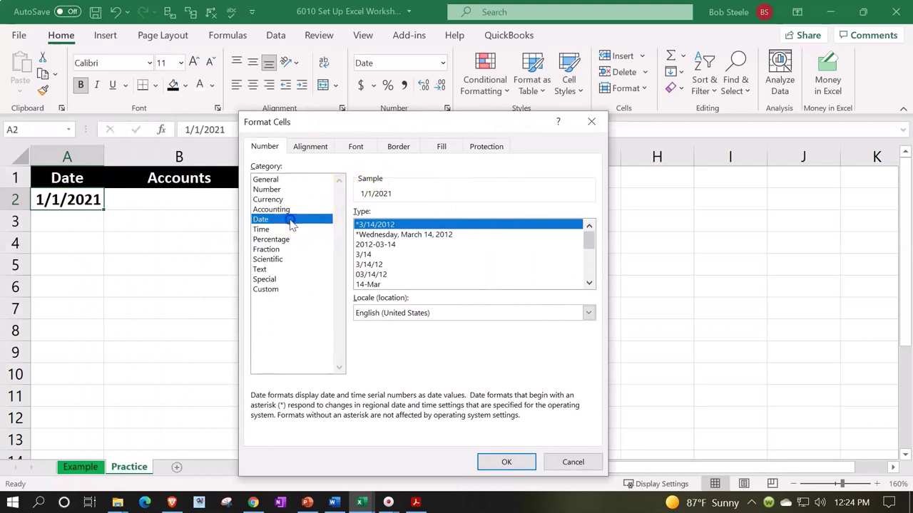
{"action": "left_click", "coordinate": [364, 255]}
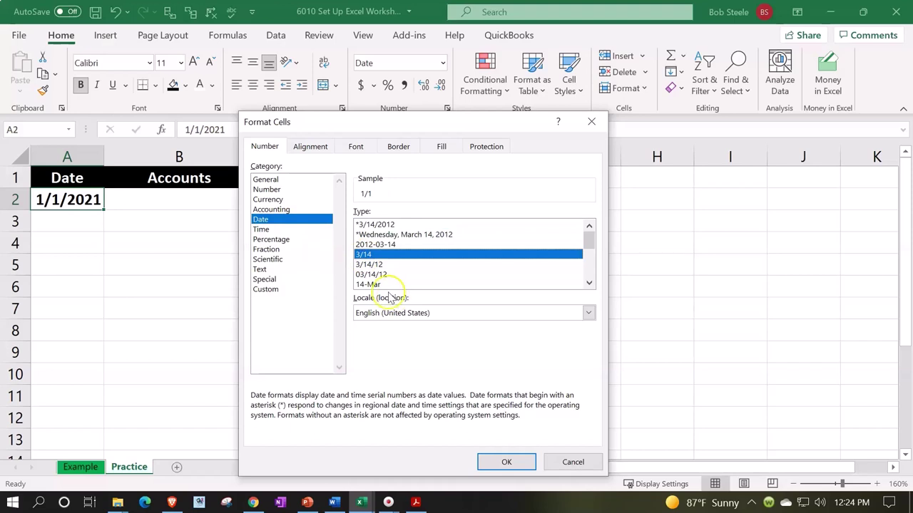
{"action": "left_click", "coordinate": [372, 264]}
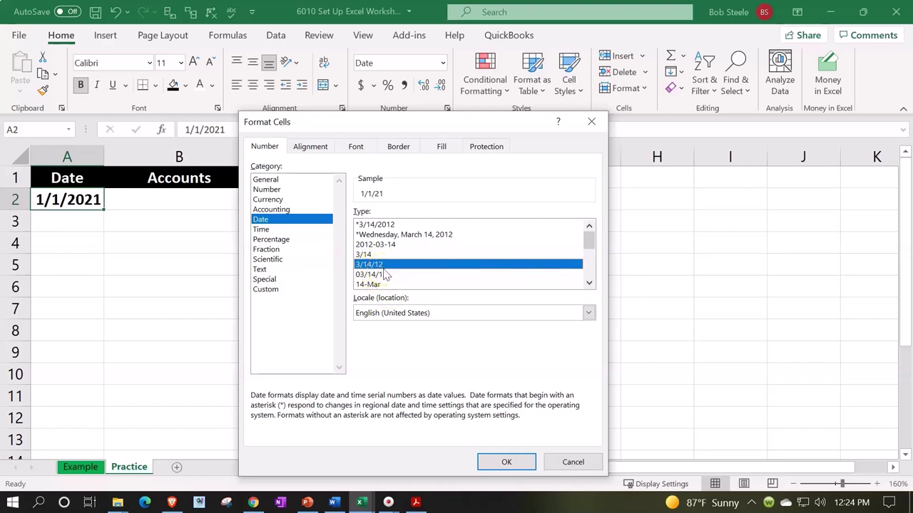
Give A2 a custom m/d date format showing 1/1, then pick up its formatting with Format Painter
{"action": "left_click", "coordinate": [264, 292]}
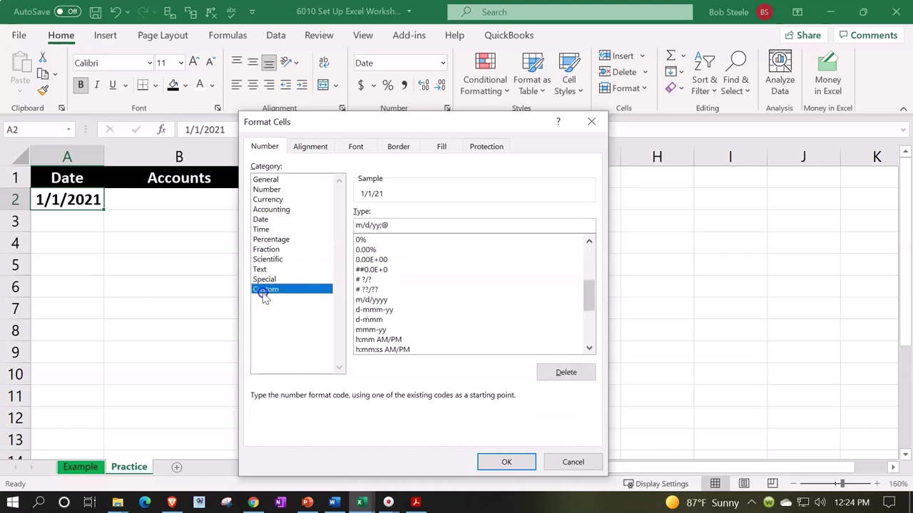
{"action": "left_click", "coordinate": [371, 226]}
{"action": "left_click", "coordinate": [392, 226]}
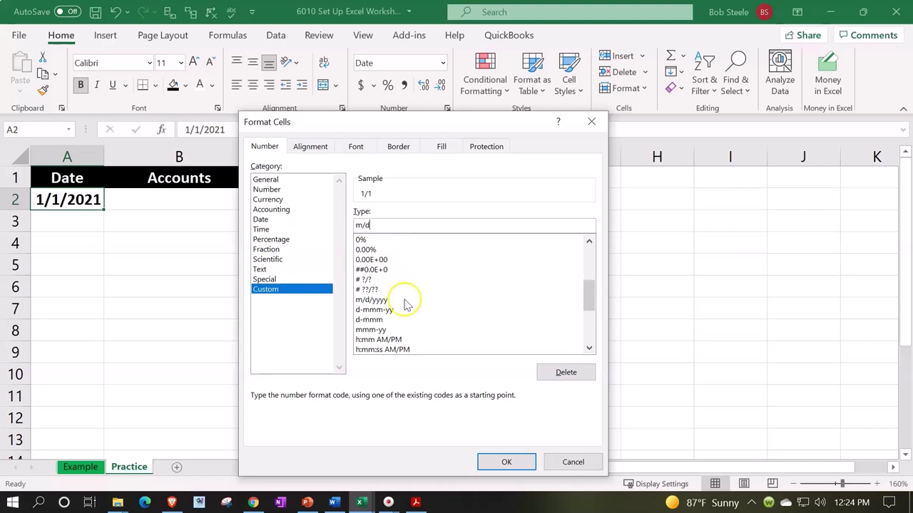
{"action": "left_click", "coordinate": [511, 464]}
{"action": "left_click", "coordinate": [512, 463]}
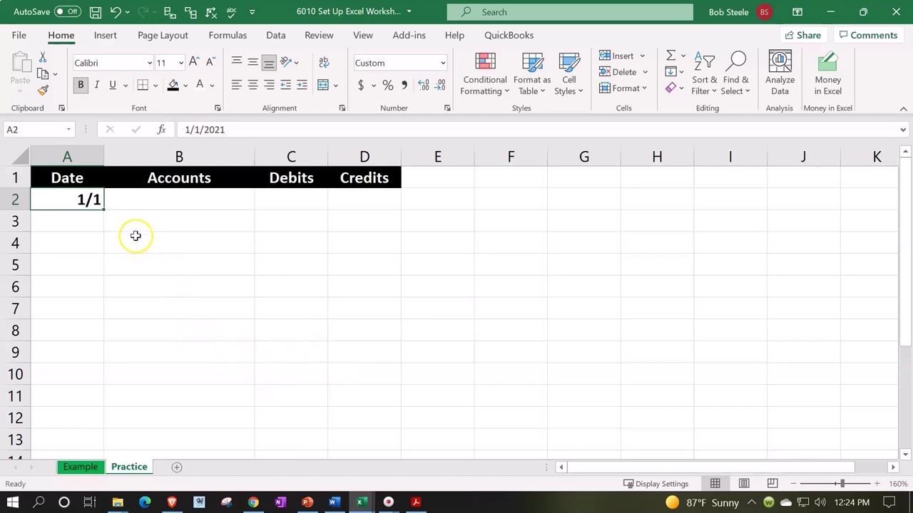
{"action": "left_click", "coordinate": [43, 91]}
Paint A2's m/d format onto A3:A13, fill them light cyan, and select A2:A14
{"action": "left_click", "coordinate": [73, 227]}
{"action": "left_click_drag", "start_coordinate": [73, 227], "coordinate": [83, 440]}
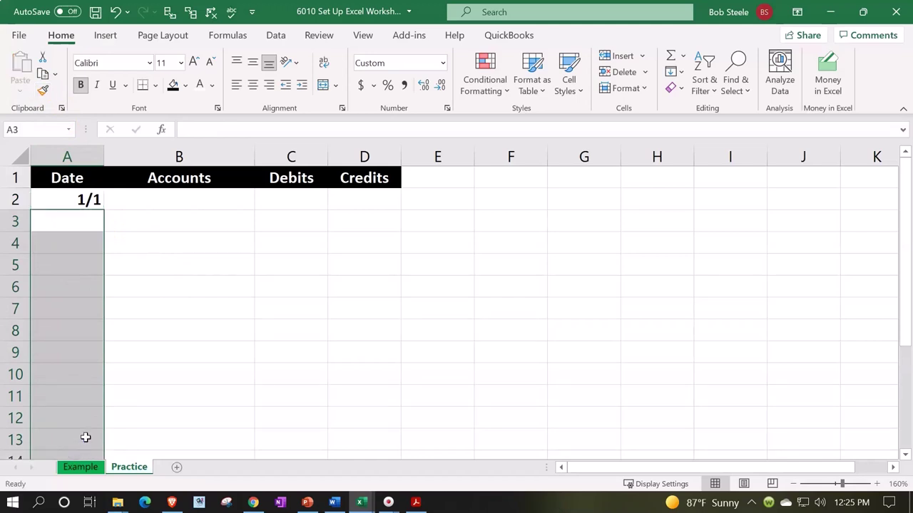
{"action": "left_click", "coordinate": [186, 85]}
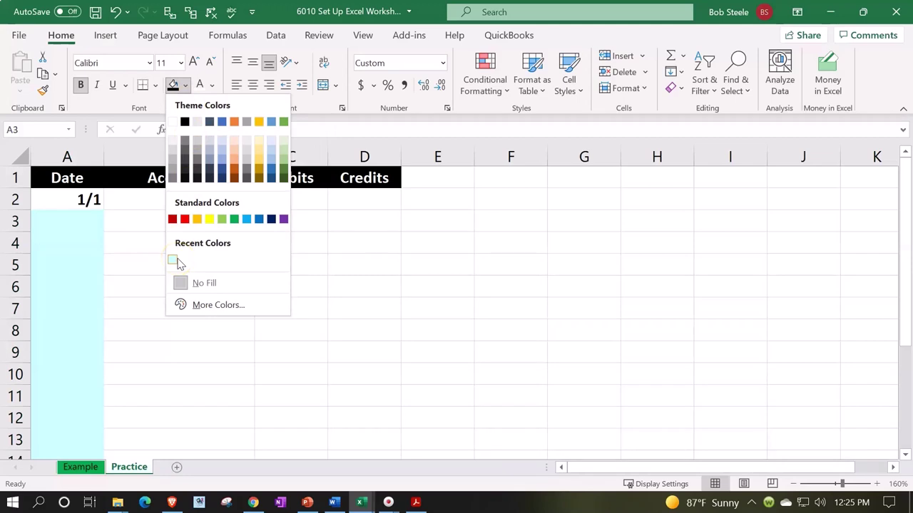
{"action": "left_click", "coordinate": [205, 307]}
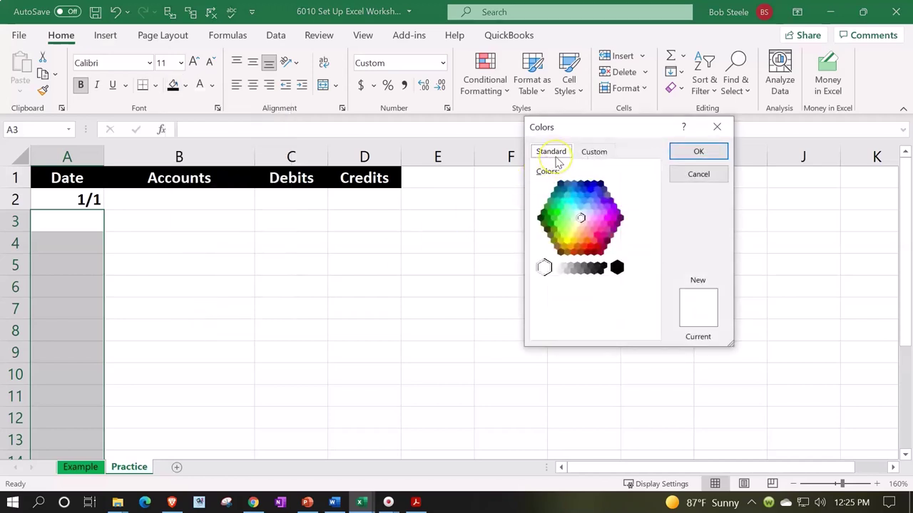
{"action": "left_click", "coordinate": [581, 218]}
{"action": "left_click", "coordinate": [577, 214]}
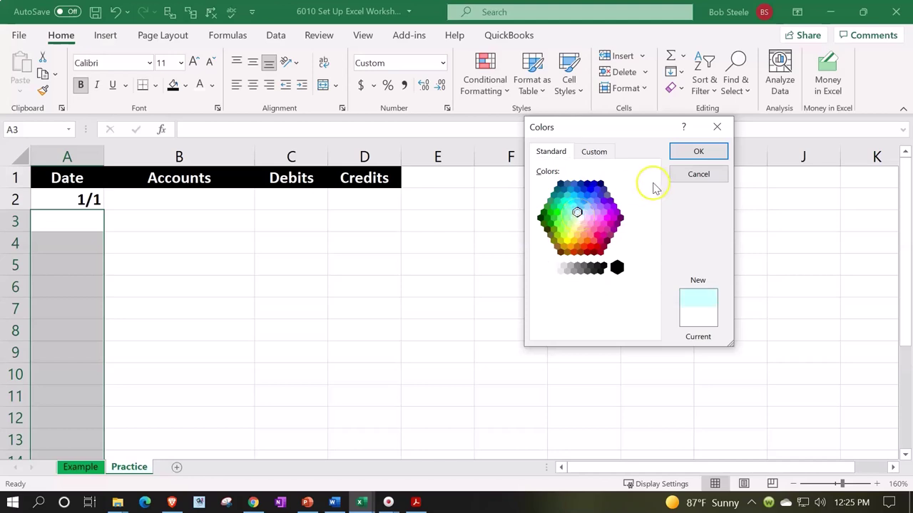
{"action": "left_click", "coordinate": [680, 155]}
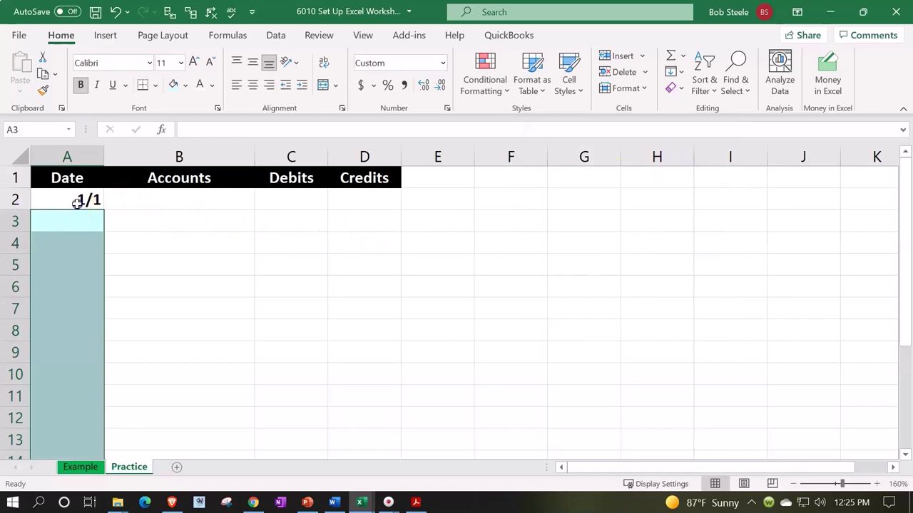
{"action": "mouse_move", "coordinate": [78, 201]}
{"action": "left_mouse_down"}
{"action": "mouse_move", "coordinate": [84, 433]}
{"action": "mouse_move", "coordinate": [84, 423]}
{"action": "left_mouse_up"}
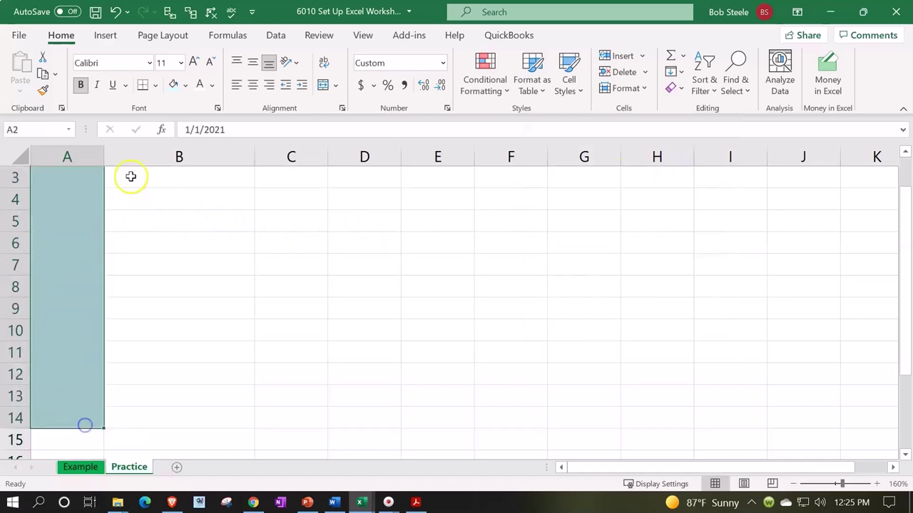
Give every cell in A2:A14 all borders and a light cyan fill
{"action": "left_click", "coordinate": [154, 85]}
{"action": "left_click", "coordinate": [175, 233]}
{"action": "scroll", "coordinate": [163, 279], "scroll_direction": "up", "scroll_amount": 1}
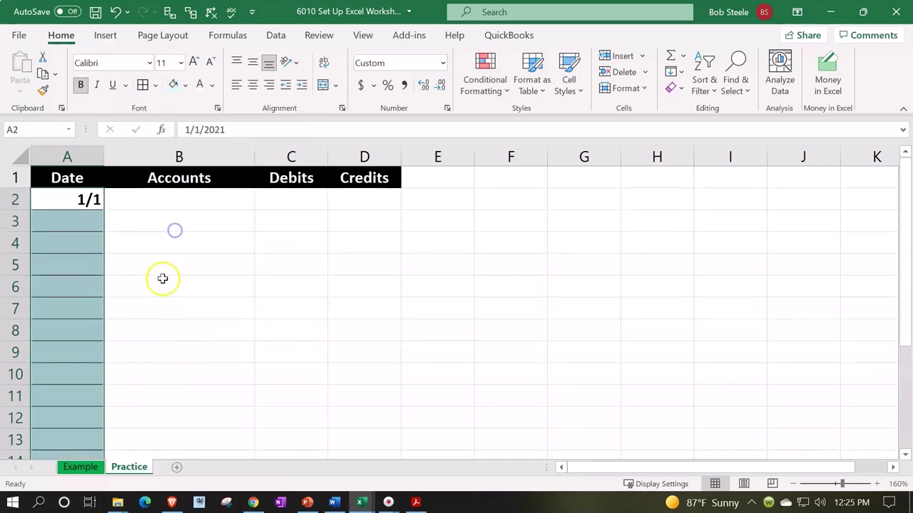
{"action": "left_click", "coordinate": [173, 84]}
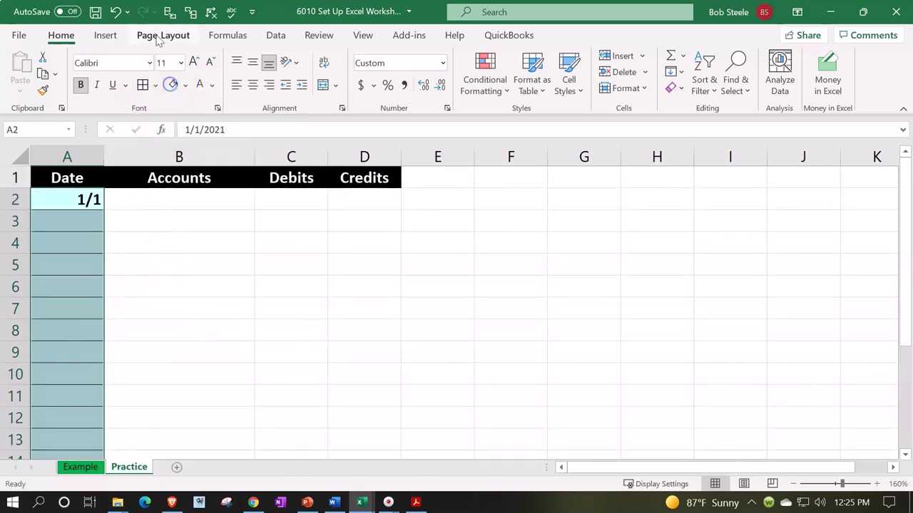
Select the Accounts, Debits and Credits cells B2:D14 below the headers
{"action": "left_click", "coordinate": [141, 195]}
{"action": "mouse_move", "coordinate": [202, 214]}
{"action": "left_mouse_down"}
{"action": "mouse_move", "coordinate": [364, 395]}
{"action": "mouse_move", "coordinate": [354, 423]}
{"action": "left_mouse_up"}
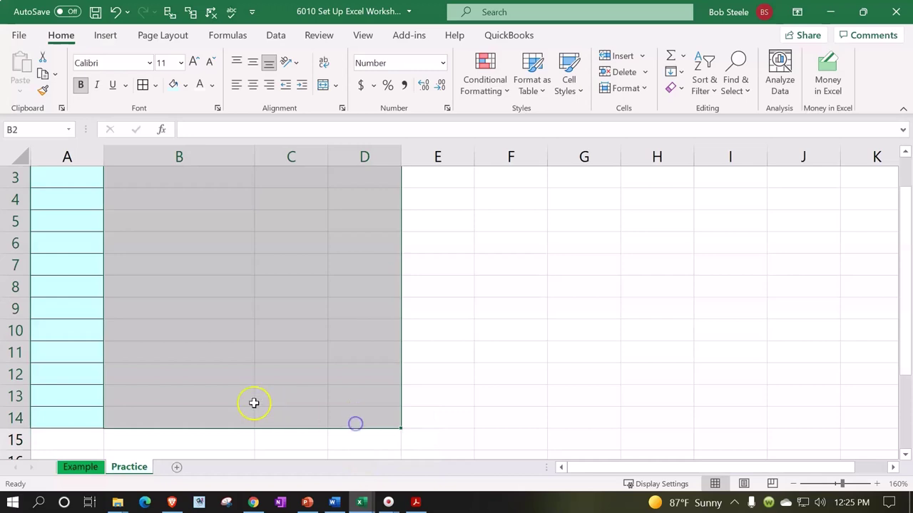
{"action": "scroll", "coordinate": [253, 401], "scroll_direction": "up", "scroll_amount": 1}
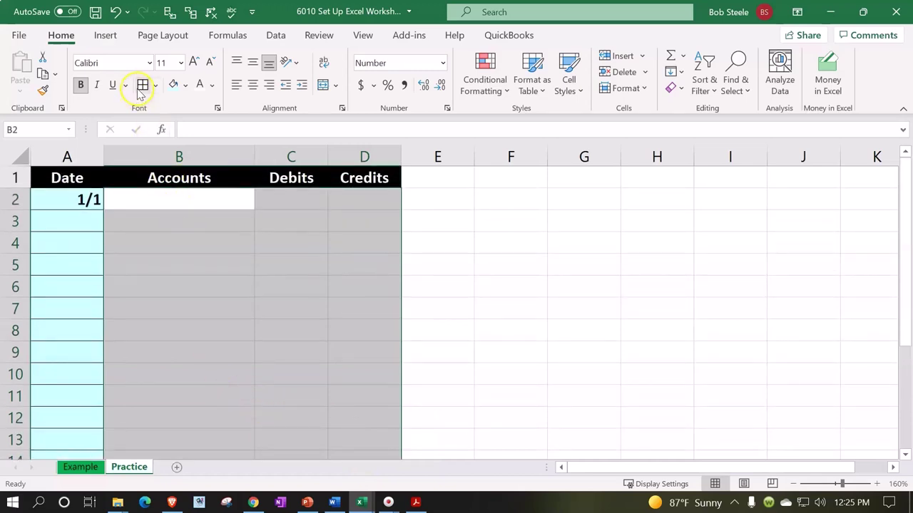
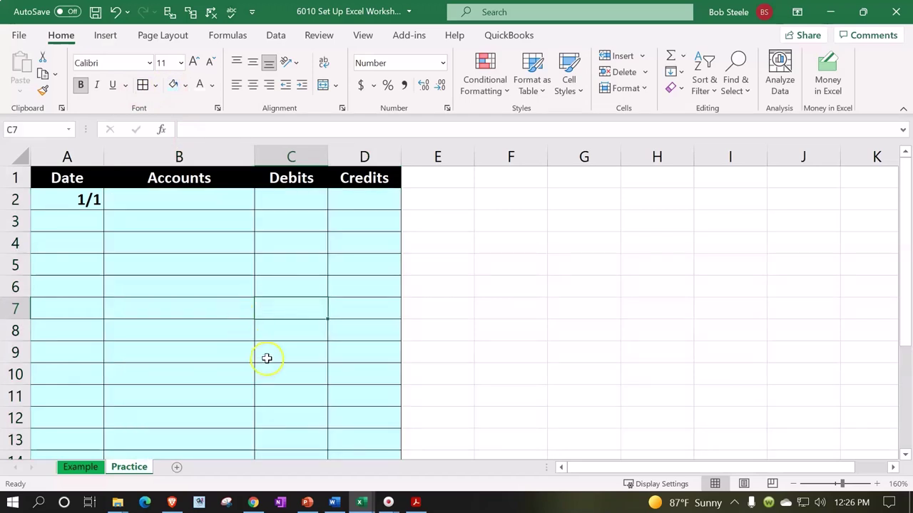
Switch to the Example sheet and look over the trial balance and the Checking ledger at K5
{"action": "left_click", "coordinate": [86, 471]}
{"action": "mouse_move", "coordinate": [433, 177]}
{"action": "left_mouse_down"}
{"action": "mouse_move", "coordinate": [638, 214]}
{"action": "mouse_move", "coordinate": [709, 373]}
{"action": "mouse_move", "coordinate": [713, 435]}
{"action": "left_mouse_up"}
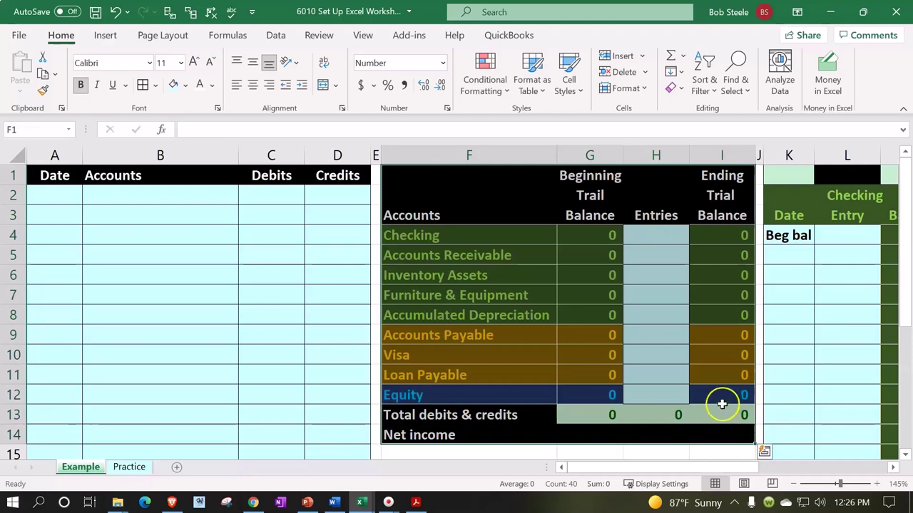
{"action": "left_click", "coordinate": [783, 259]}
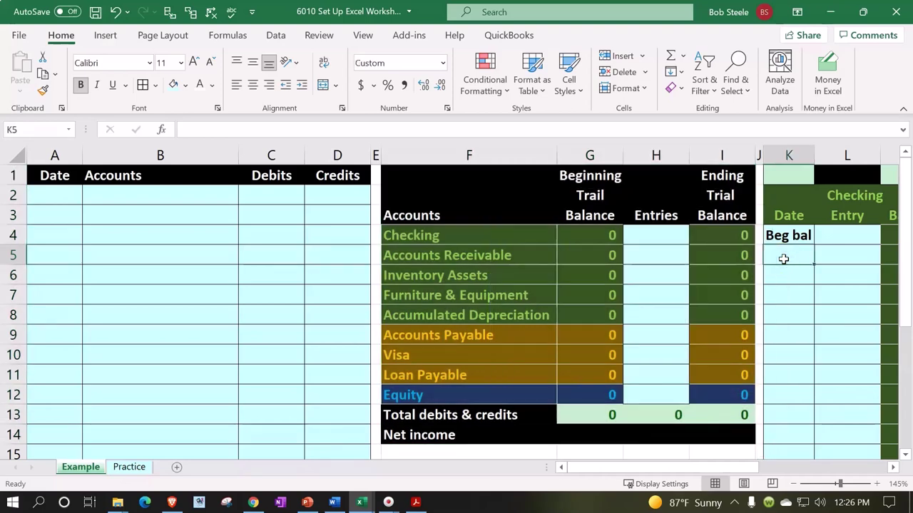
{"action": "key", "text": "Left"}
{"action": "key", "text": "Left"}
{"action": "key", "text": "Left"}
{"action": "key", "text": "Left"}
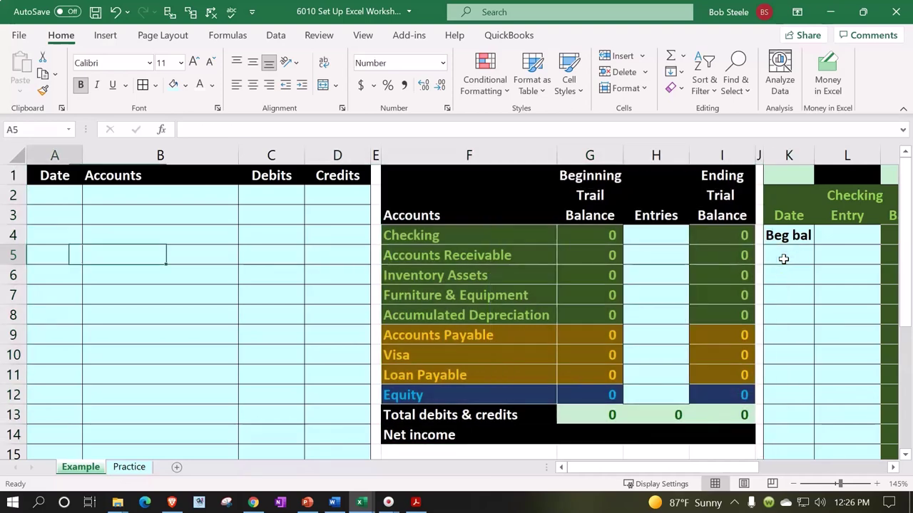